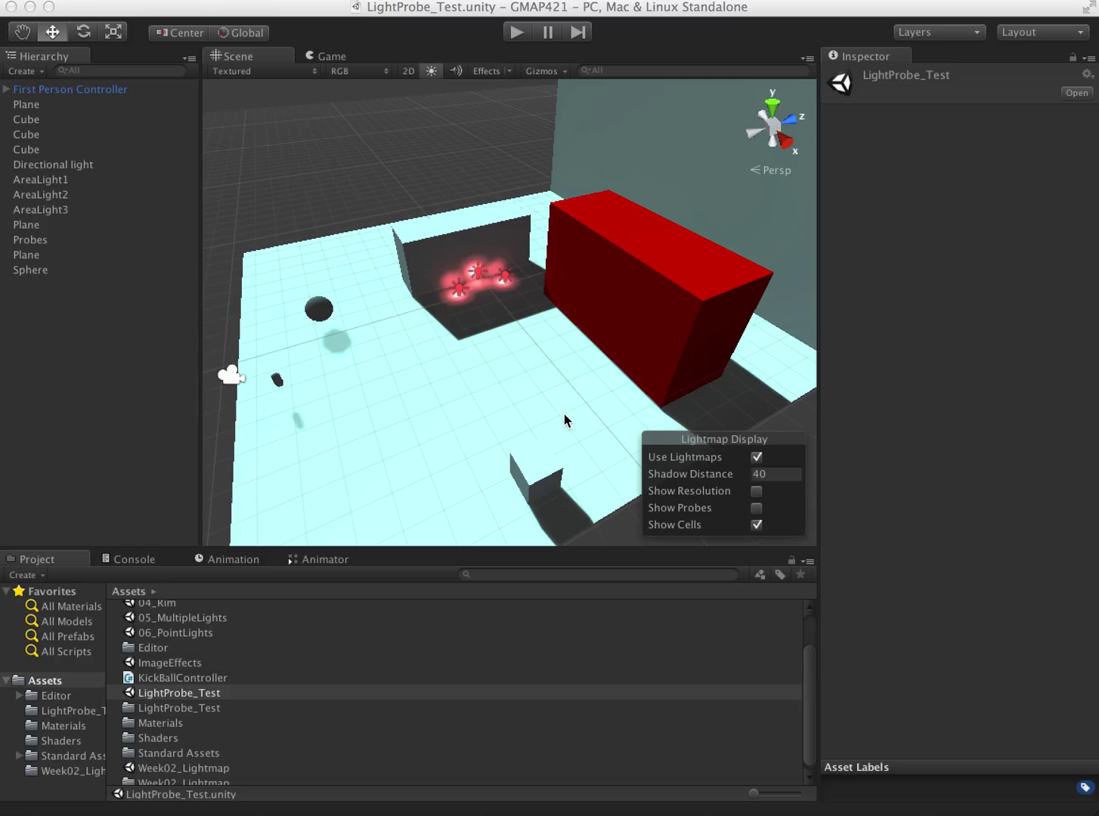
Inspect the settings of the floor plane, the red cube, the grey wall cube and the First Person Controller
click(578, 340)
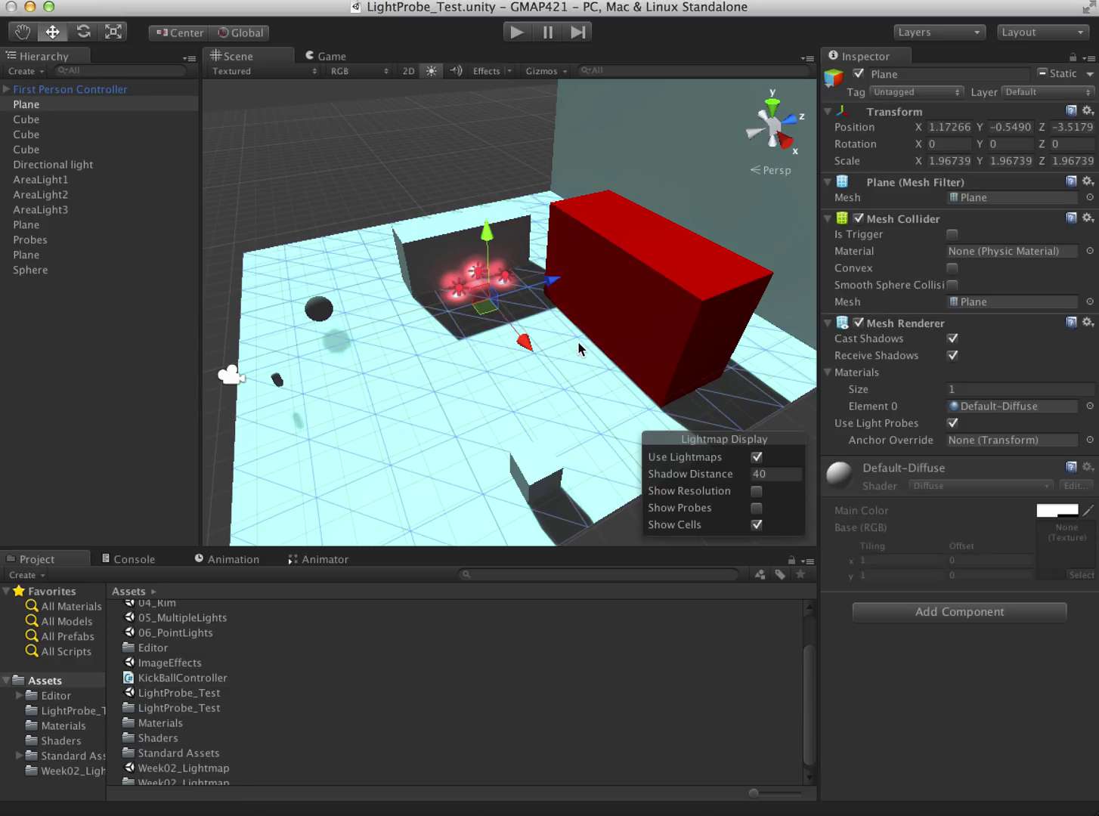
click(653, 325)
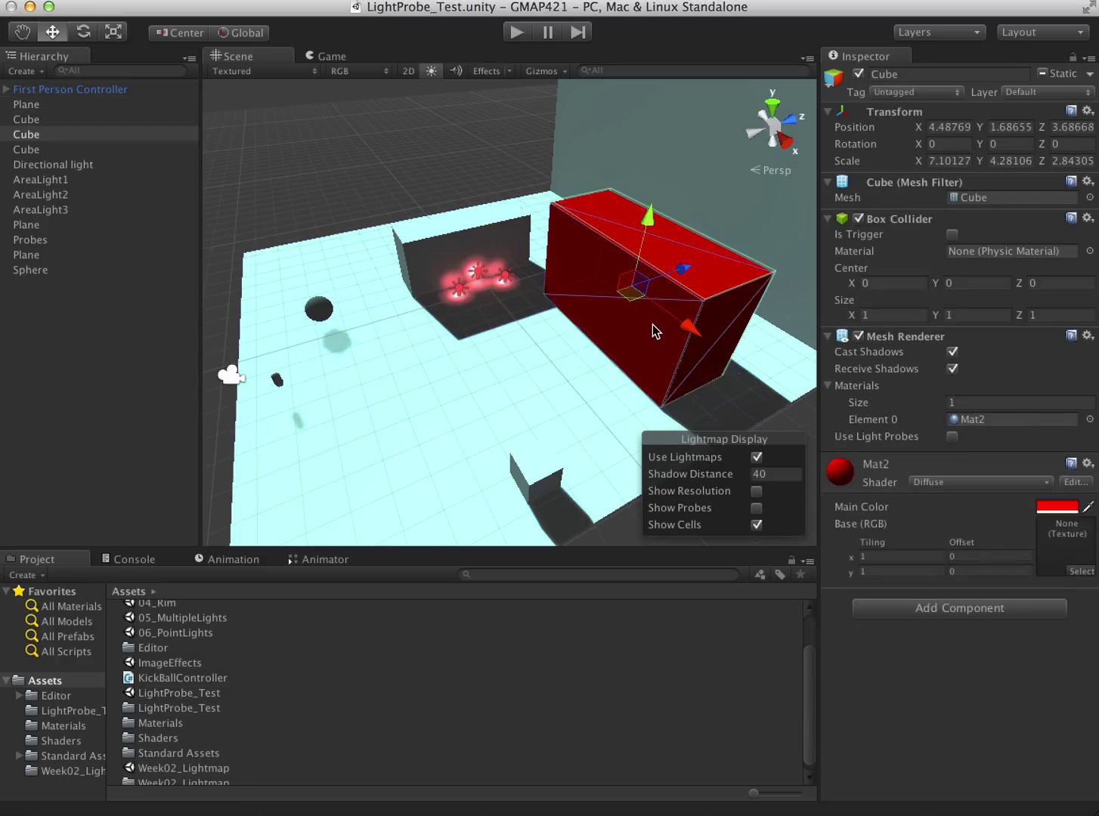
click(412, 280)
click(276, 381)
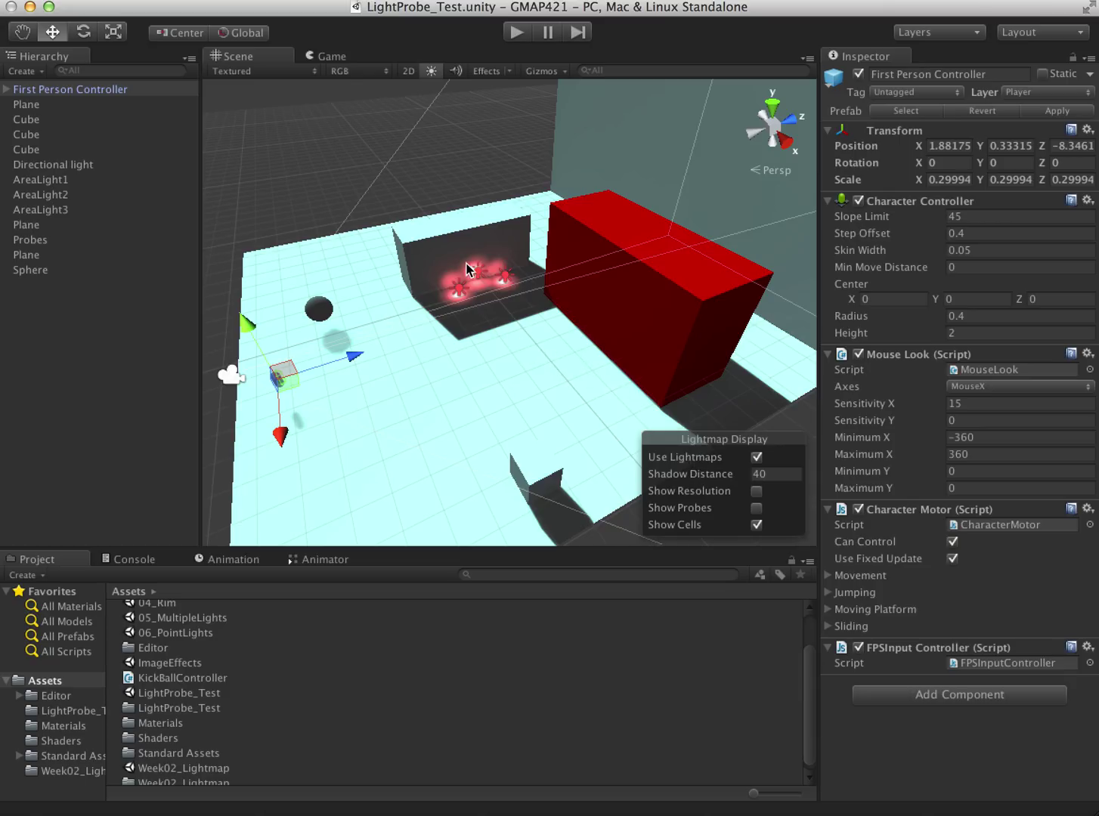
click(428, 255)
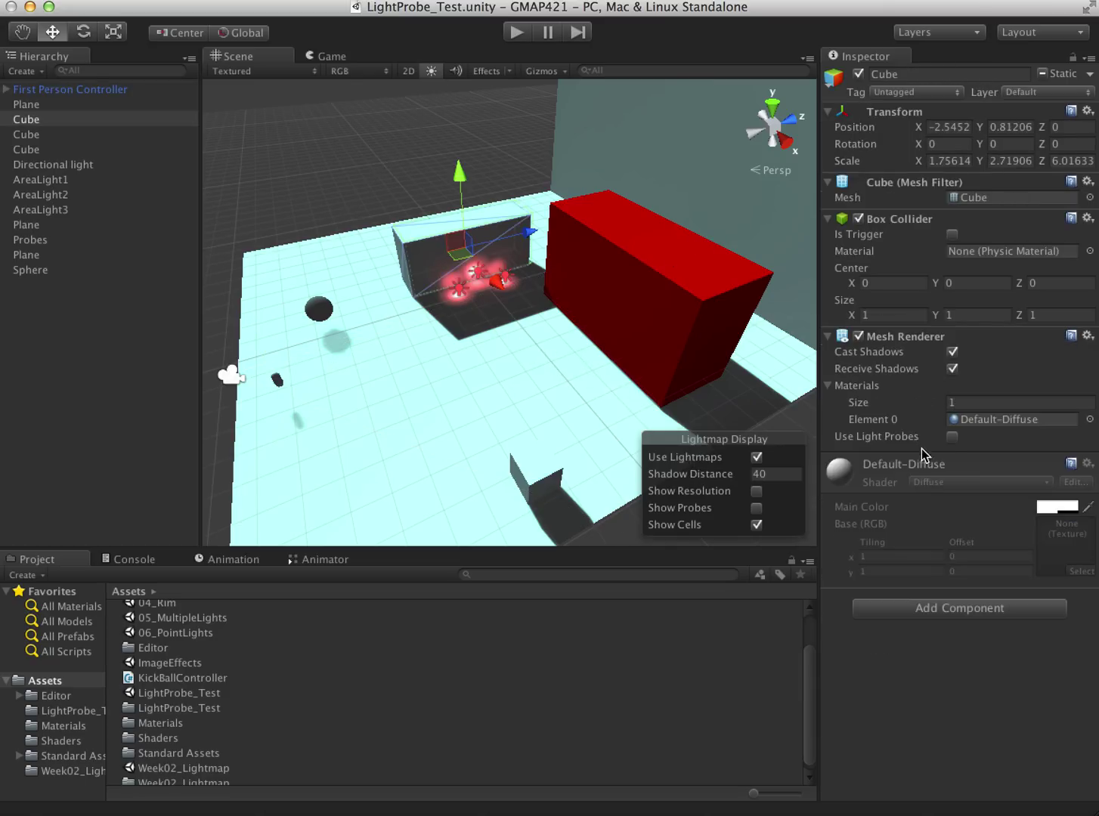
click(634, 261)
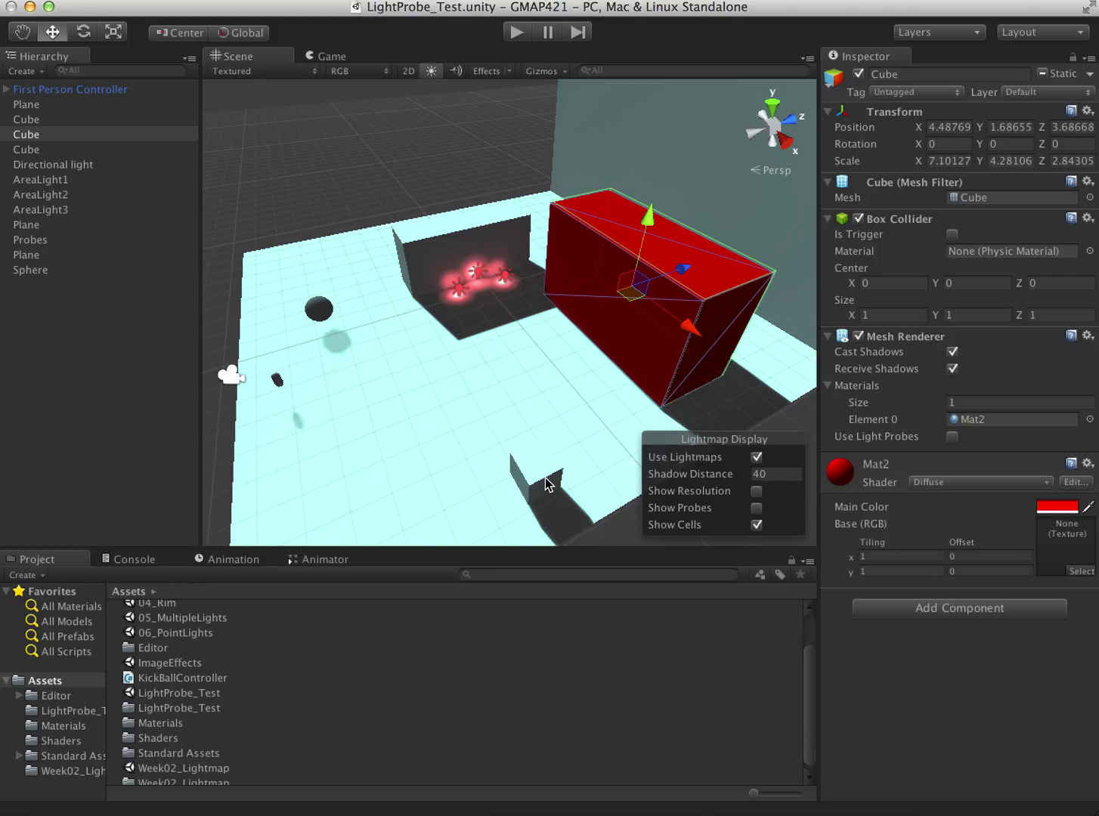
Switch AreaLight3's lightmapping mode to RealtimeOnly, to Auto and back to BakedOnly
click(478, 310)
click(456, 295)
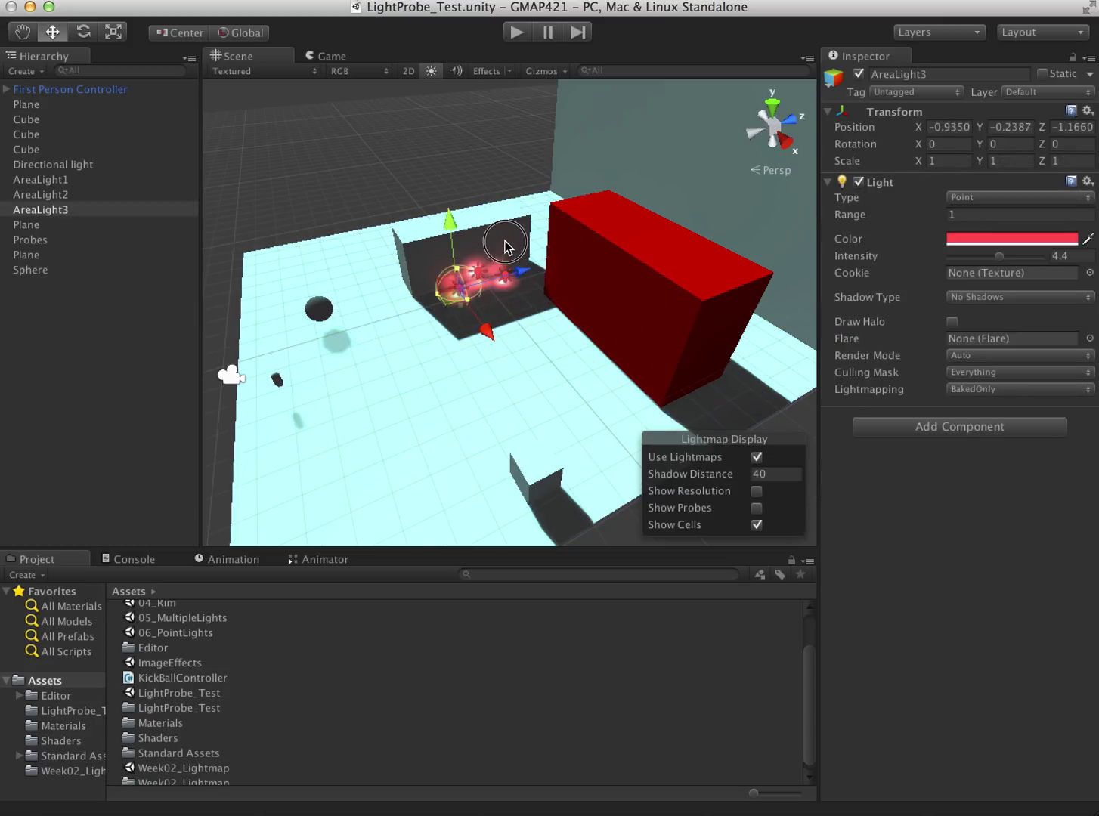
click(505, 271)
click(458, 293)
click(971, 390)
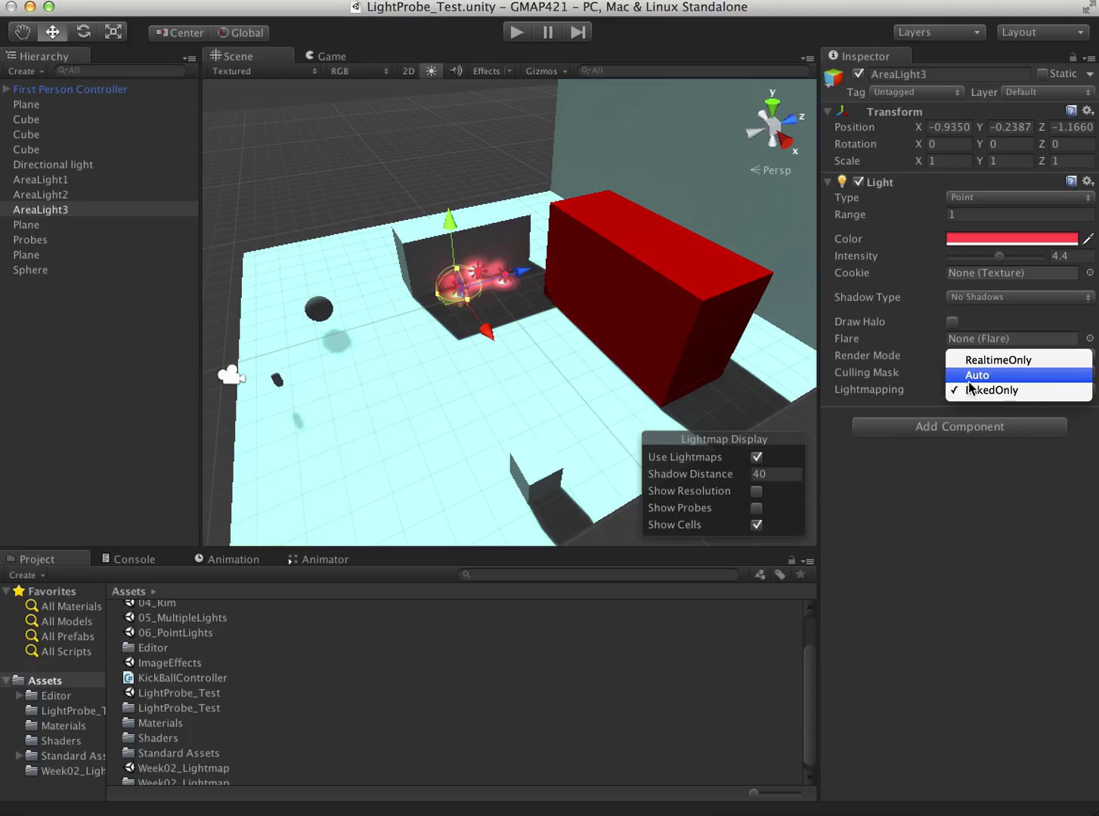
click(979, 363)
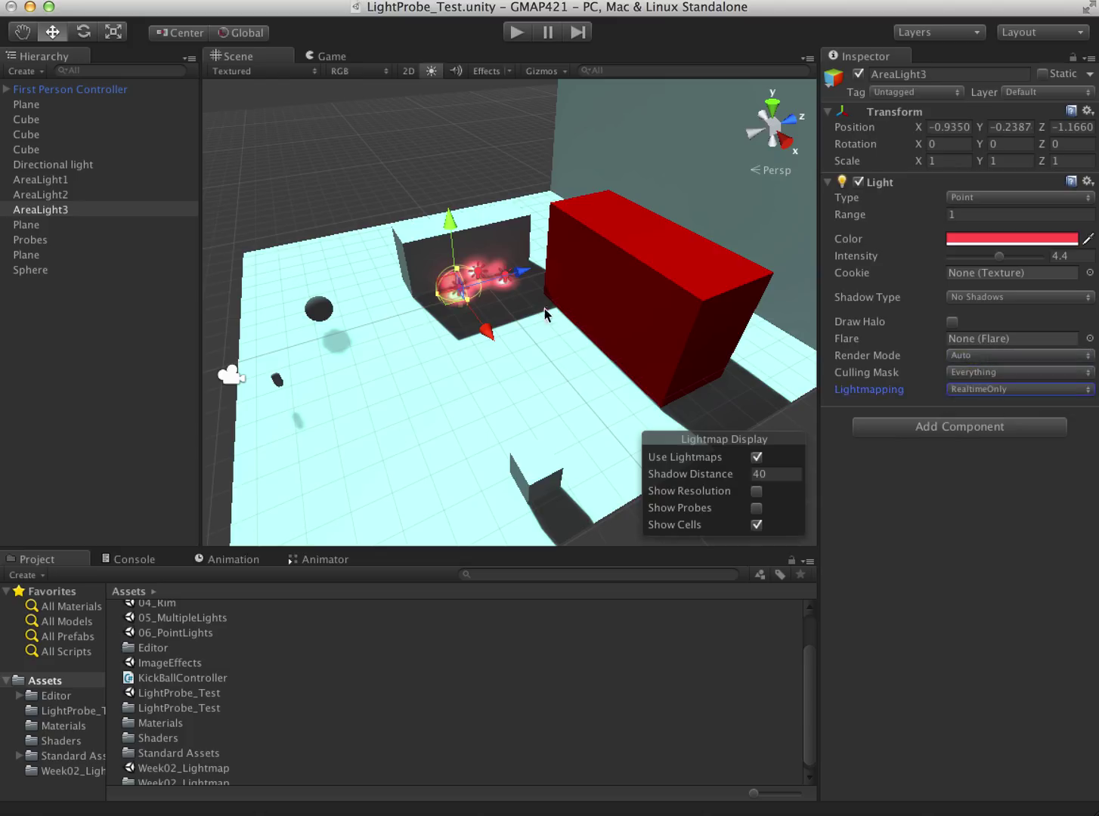
click(984, 389)
click(982, 405)
click(983, 389)
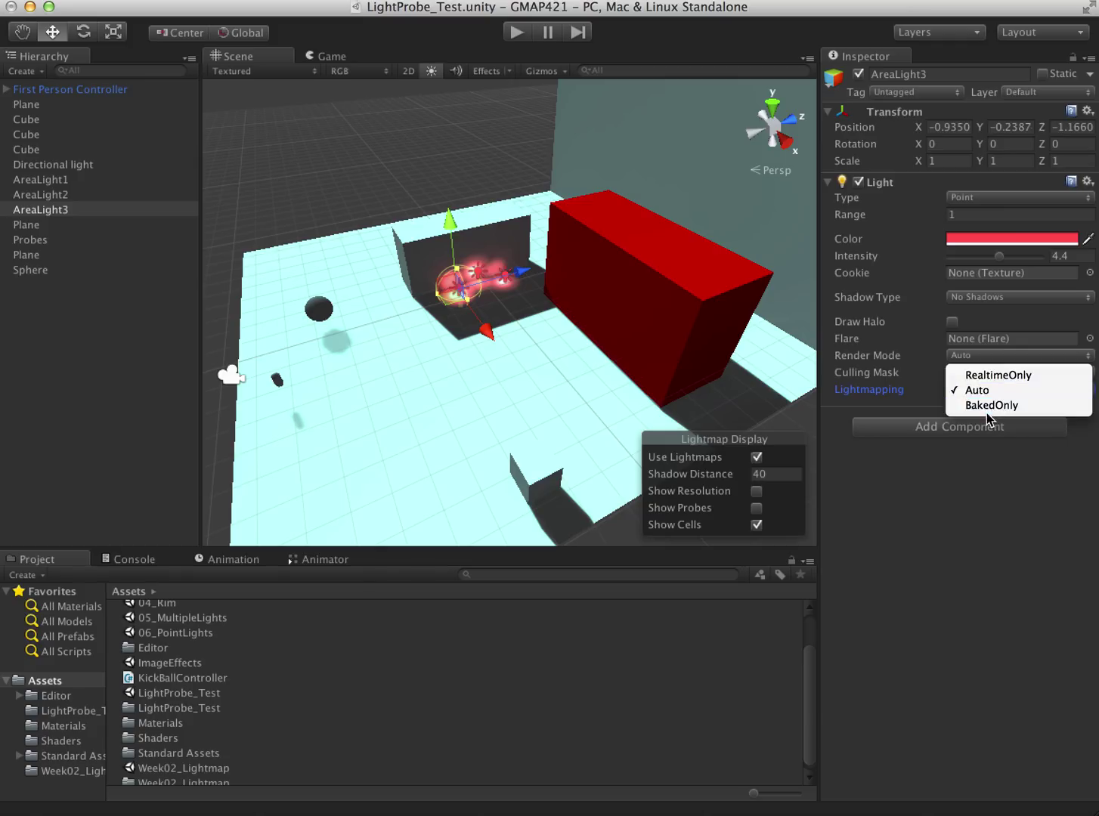
click(983, 407)
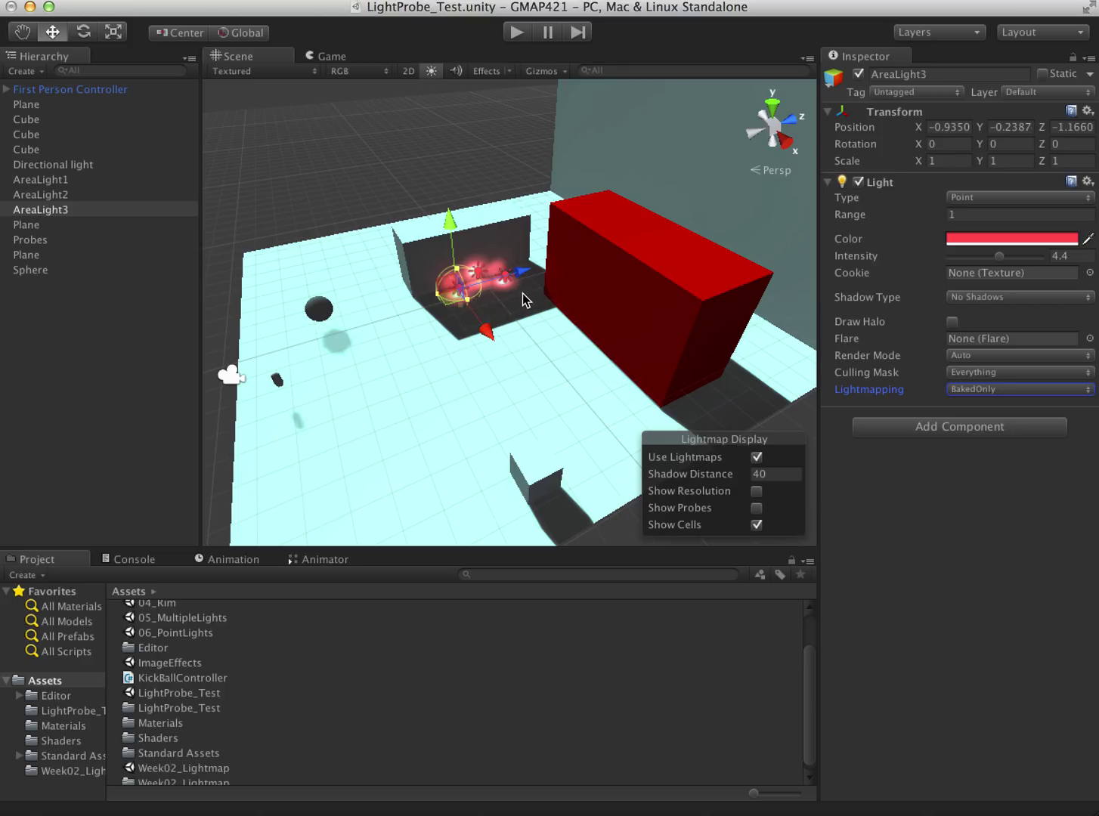
Review the floor plane around the red area lights and the First Person Controller capsule
scroll(527, 300, up, 5)
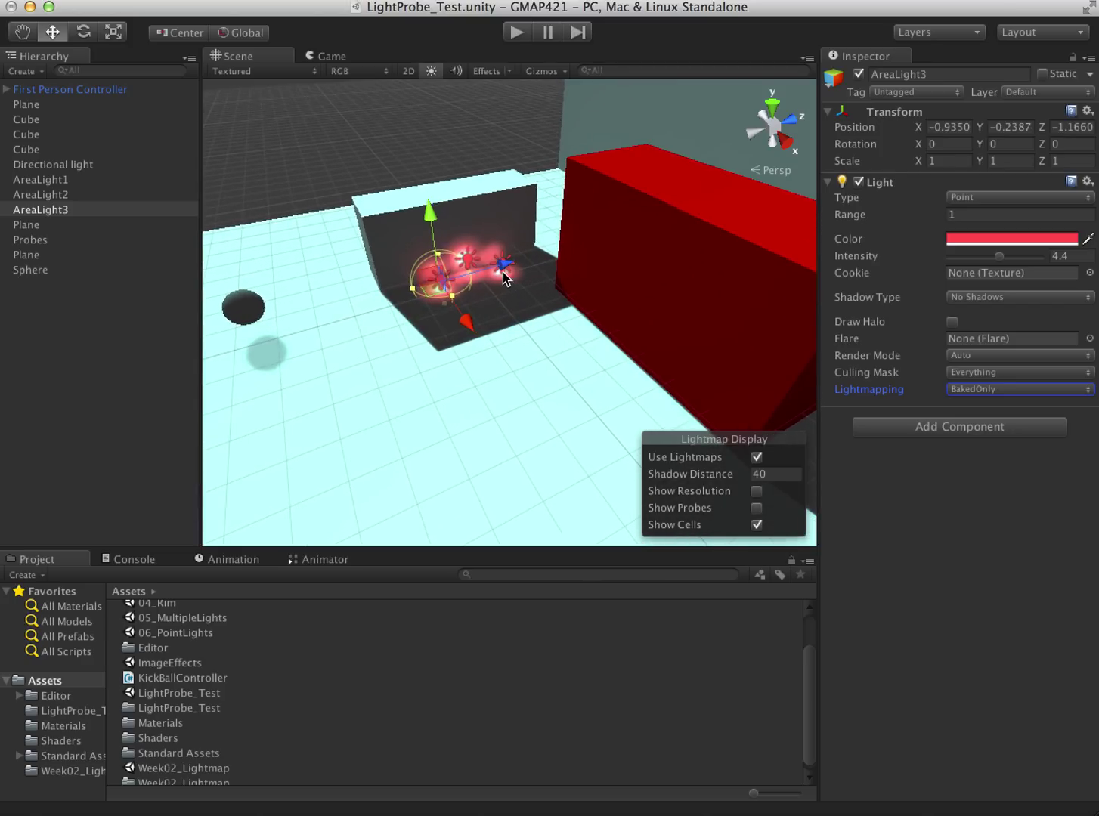
click(508, 281)
scroll(383, 352, down, 2)
scroll(384, 353, down, 2)
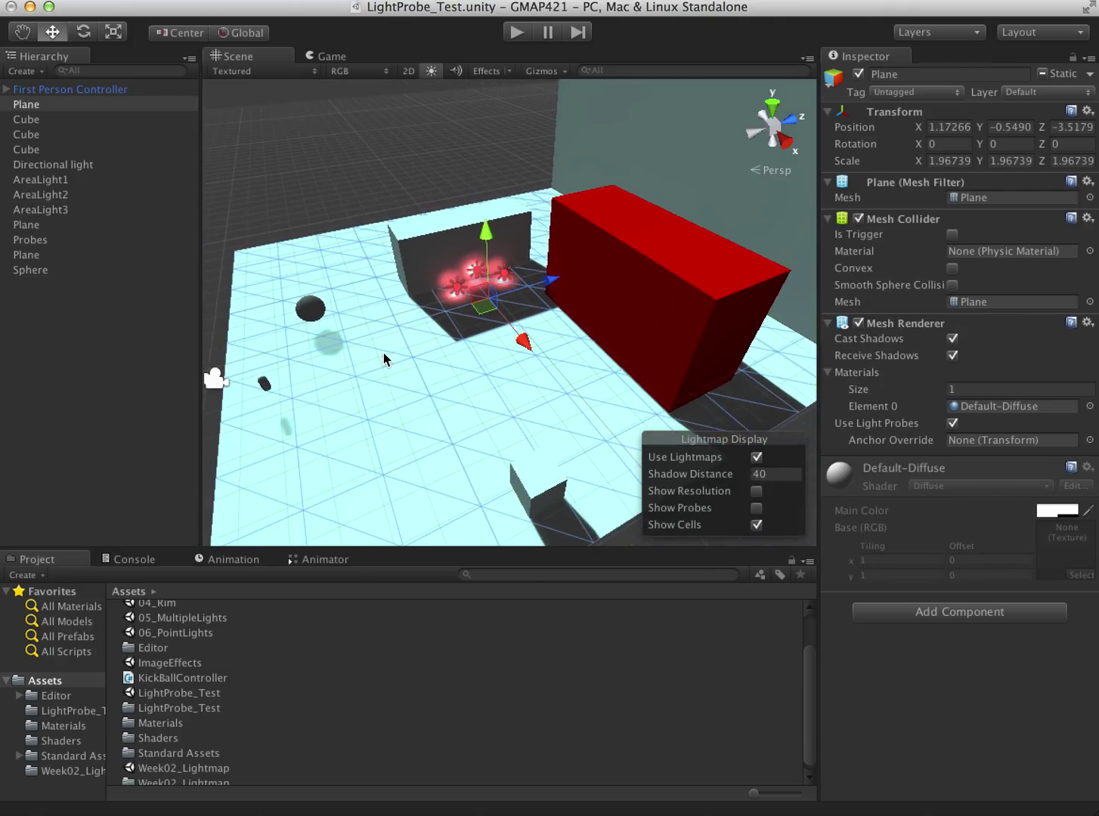
click(268, 385)
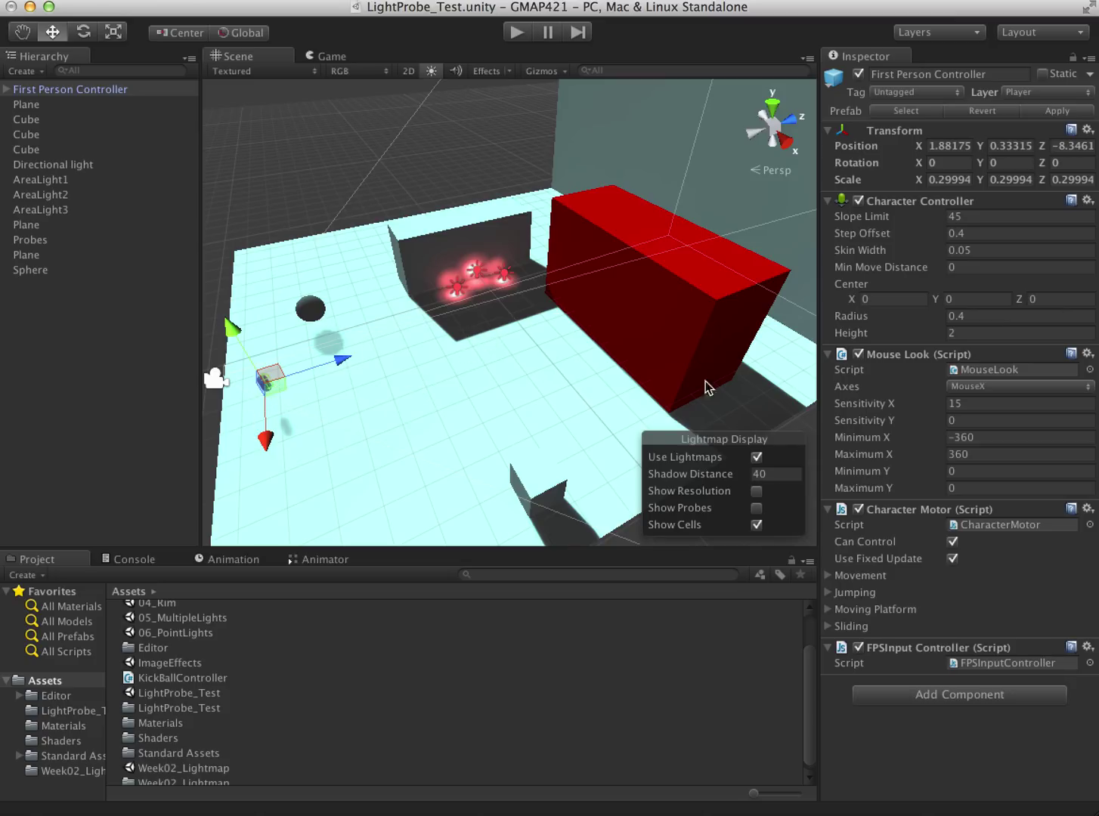
Turn on the light probe display in the scene and select the Probes group
click(757, 508)
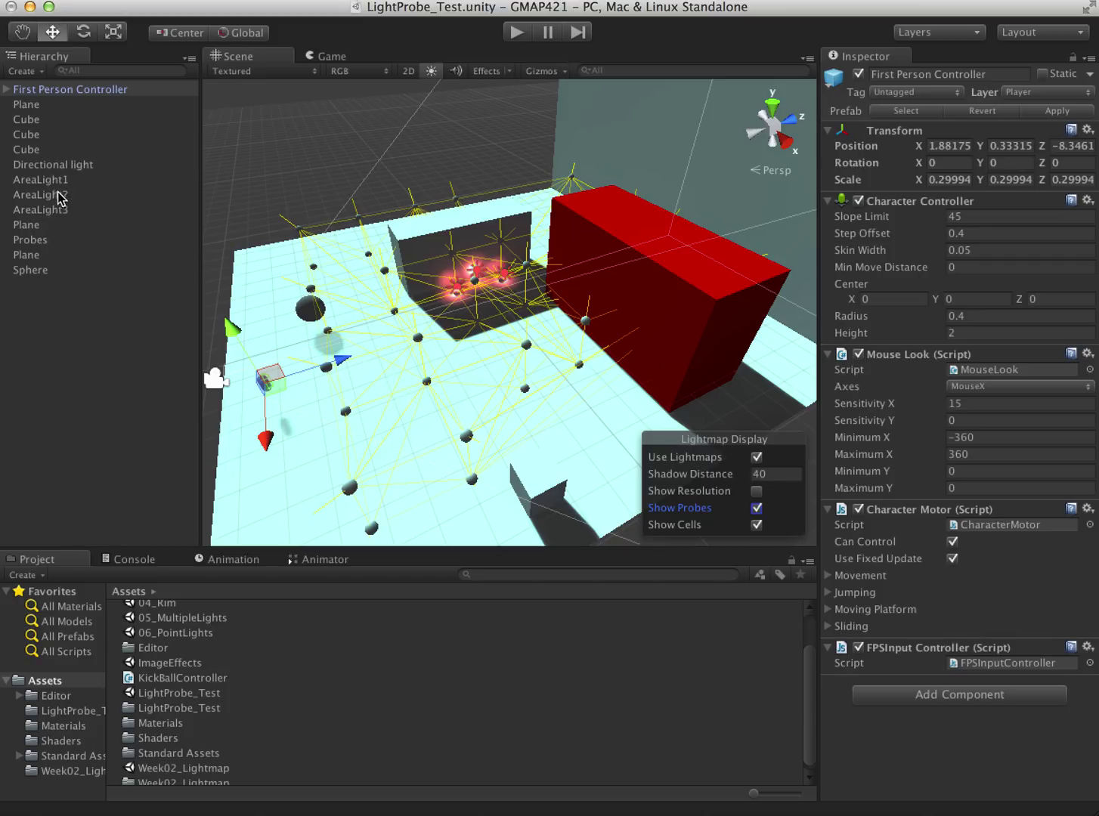
click(47, 240)
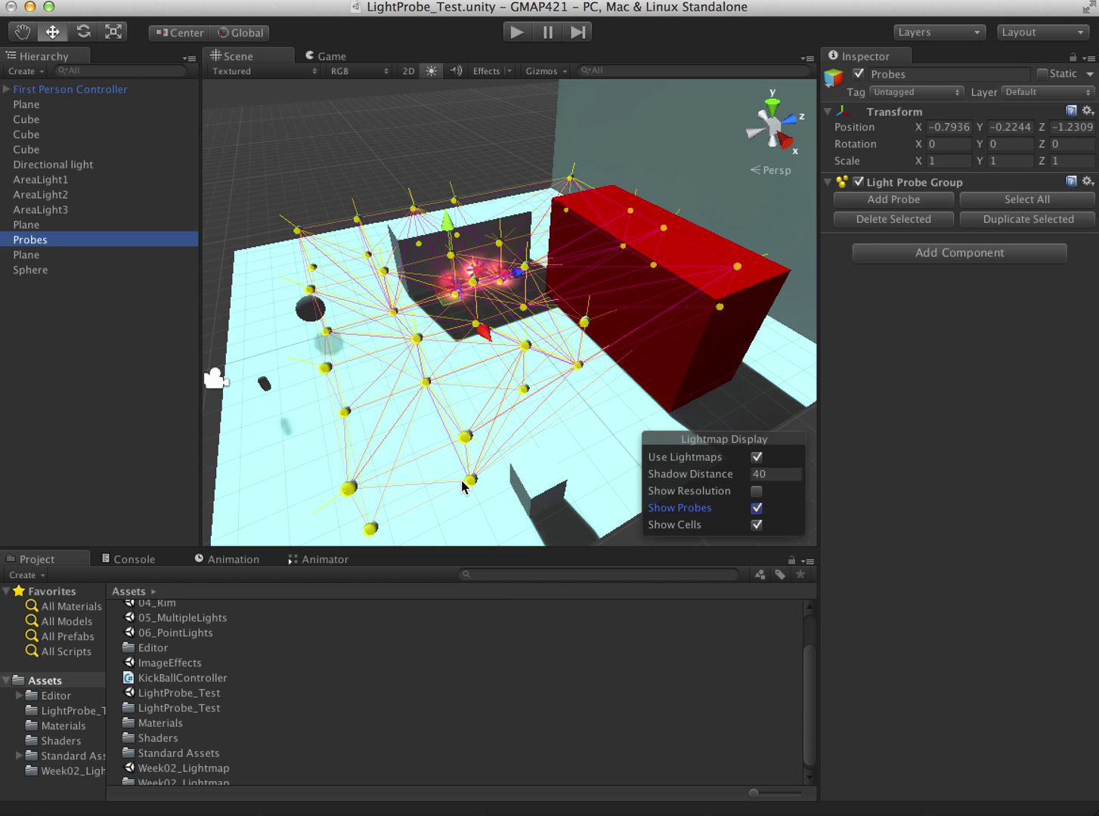
Examine the layout of the light probes around the red lights, the shadowed area and the red cube from several angles
alt+drag(339, 433, 447, 190)
scroll(497, 316, up, 5)
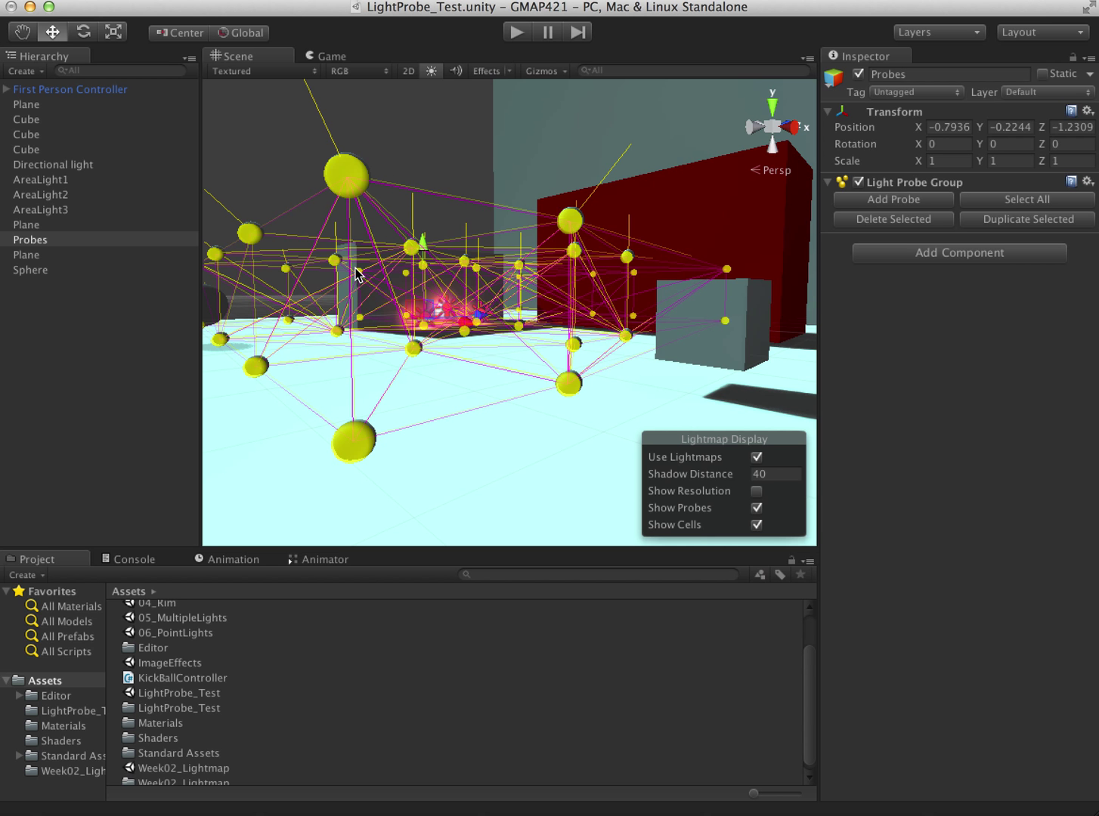
alt+drag(454, 282, 324, 465)
alt+drag(454, 351, 369, 455)
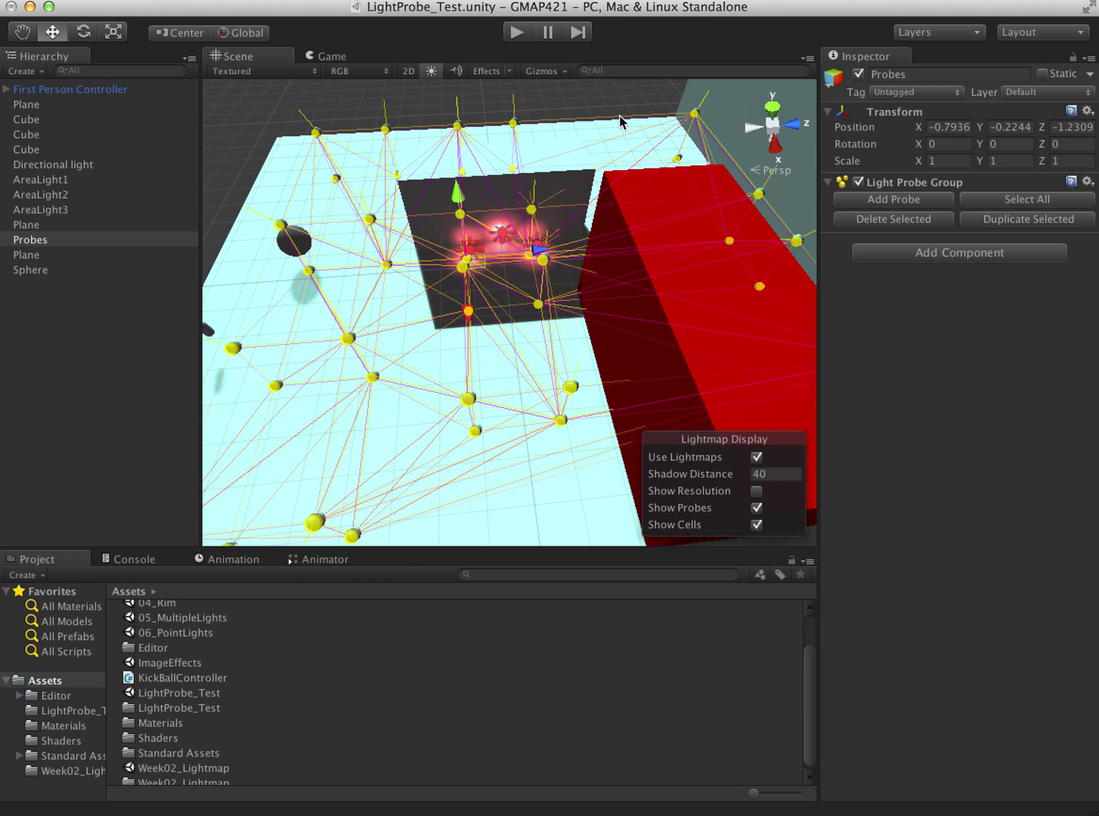
scroll(451, 232, up, 3)
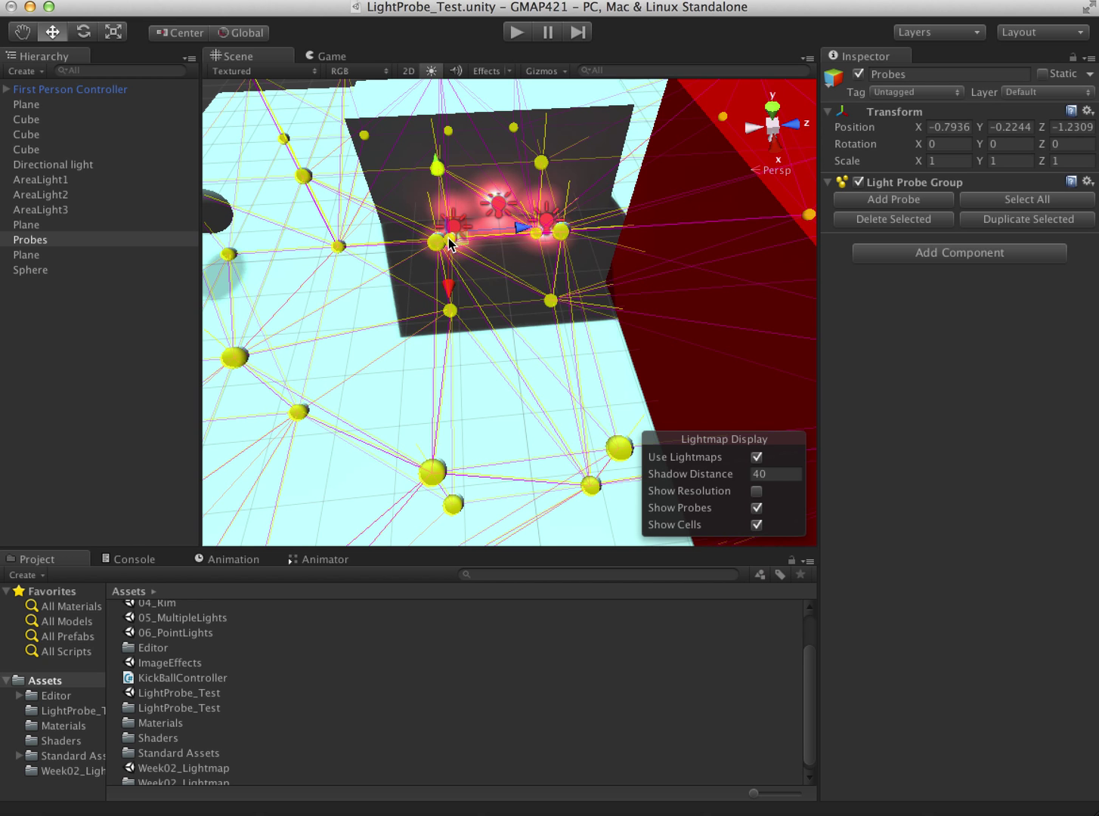
alt+drag(385, 284, 399, 39)
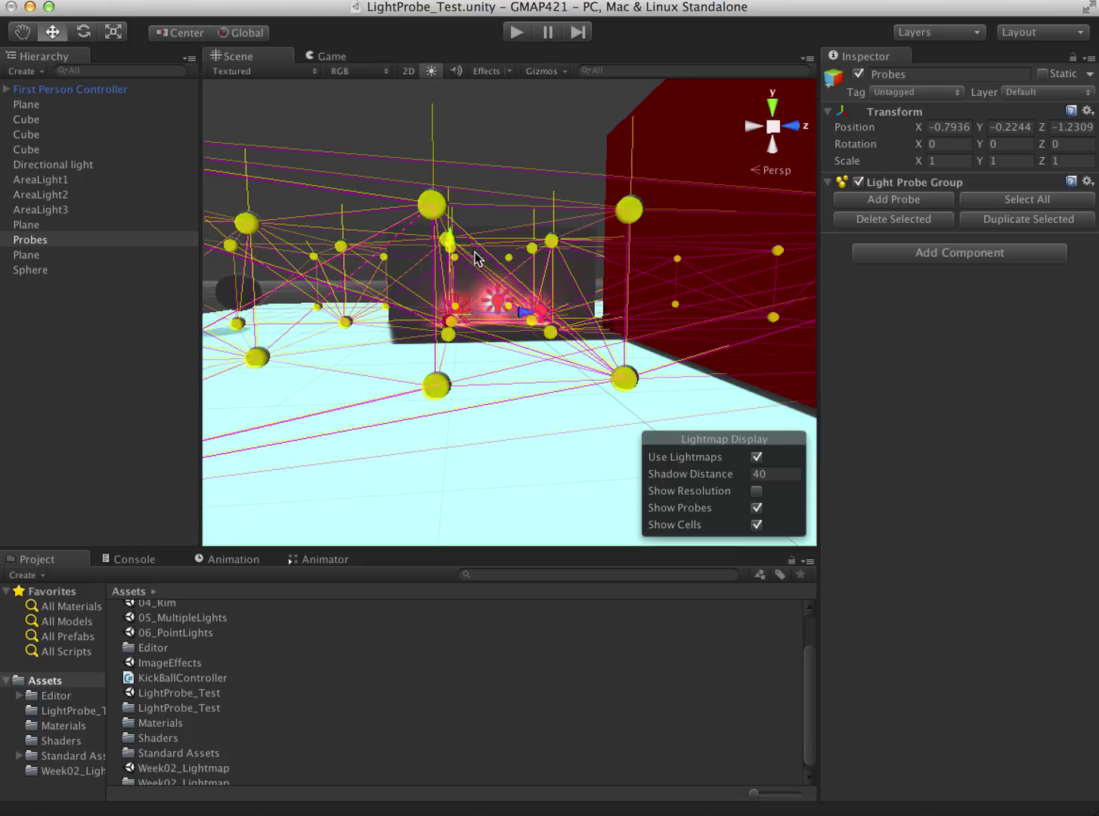
alt+drag(483, 294, 502, 446)
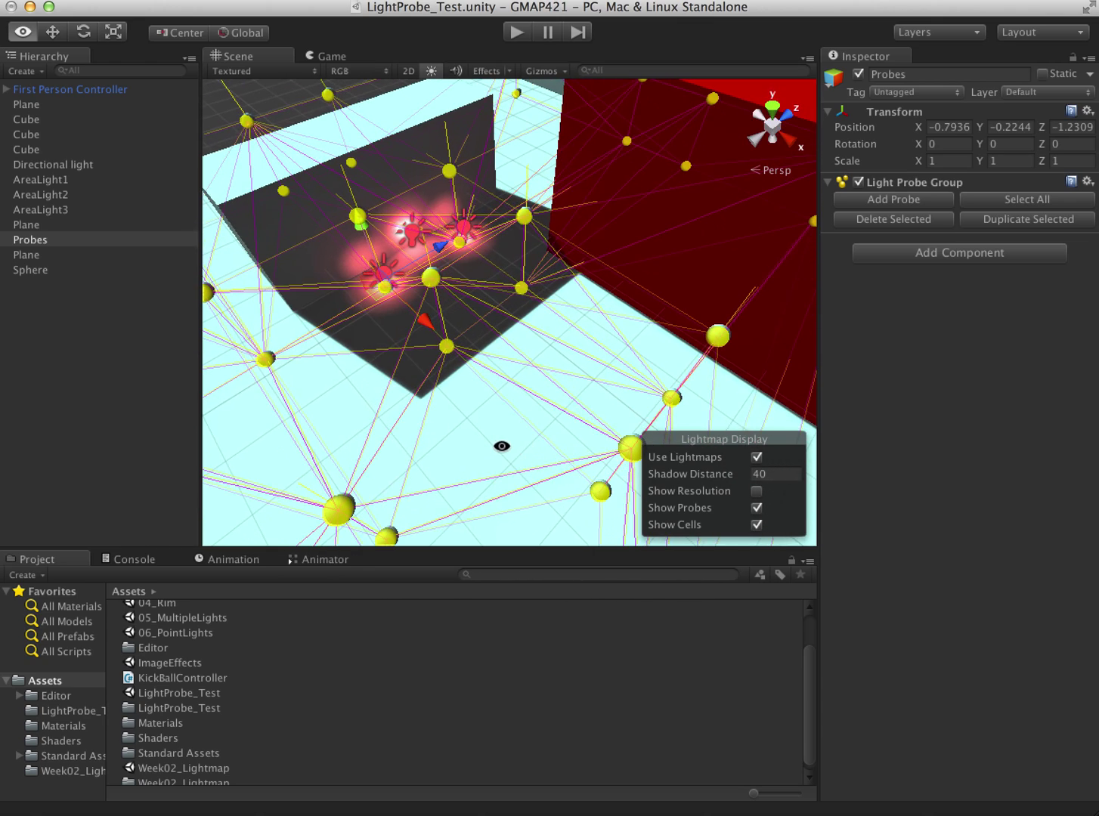
scroll(502, 448, down, 8)
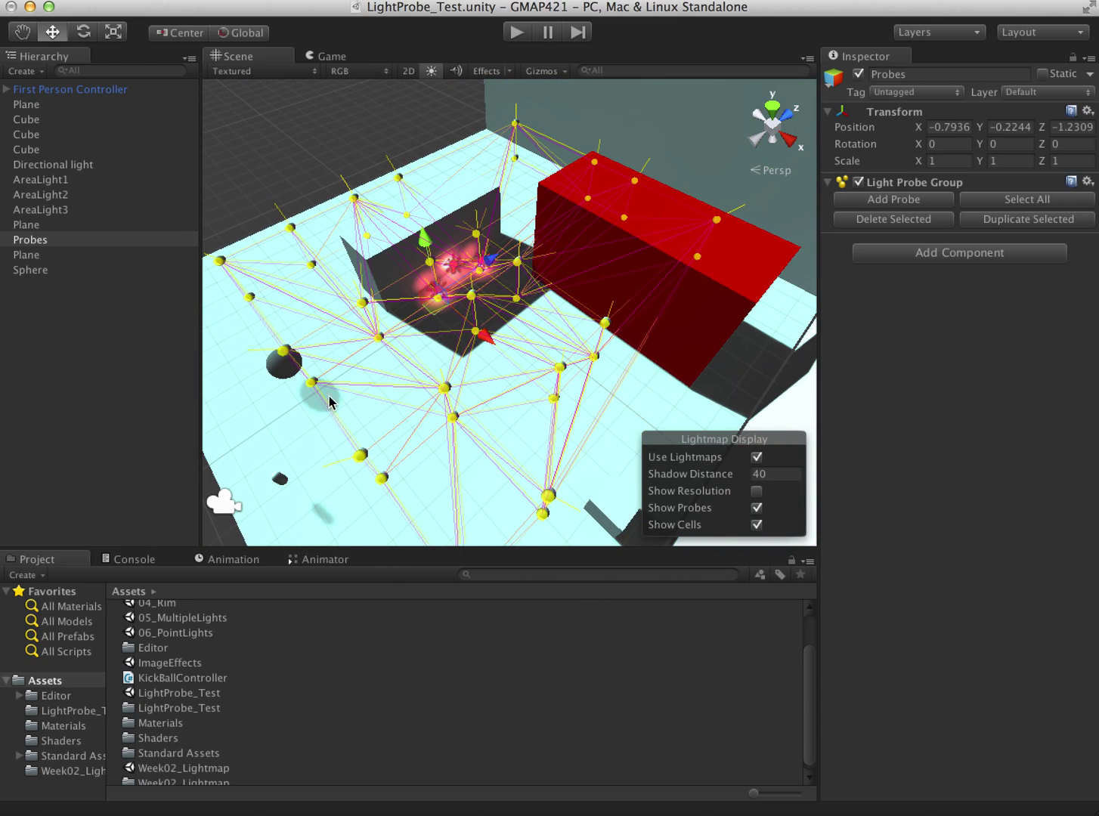
Expand the First Person Controller and select its Graphics child to check the Use Light Probes setting
click(281, 481)
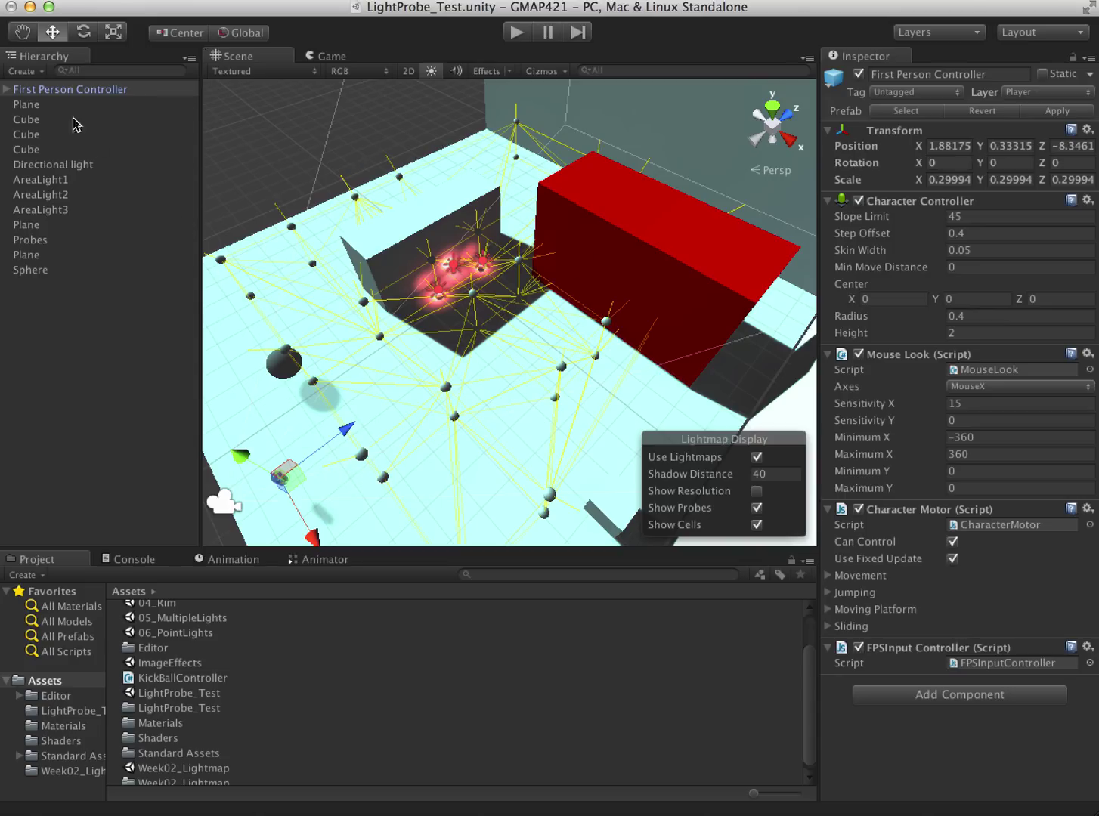
click(7, 89)
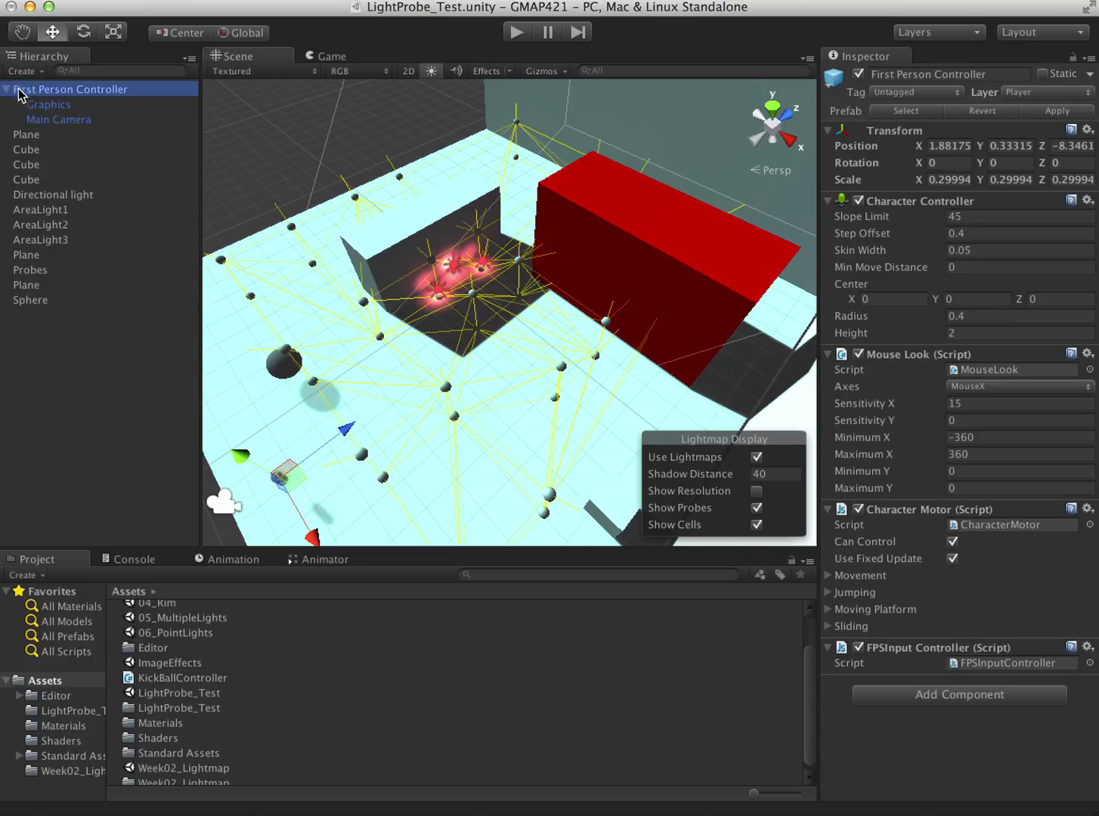
click(60, 110)
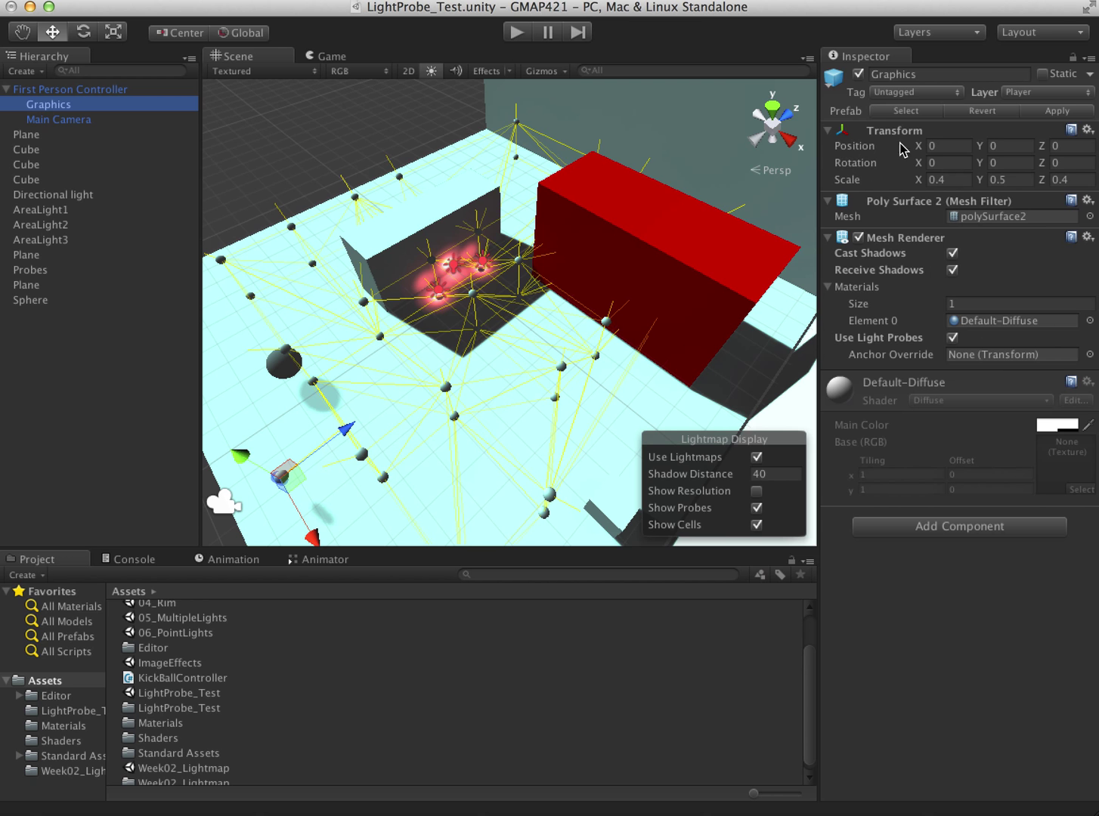
Narrow the editor window to uncover the Lightmapping window, and view its object settings and scene bake options
drag(1096, 208, 808, 214)
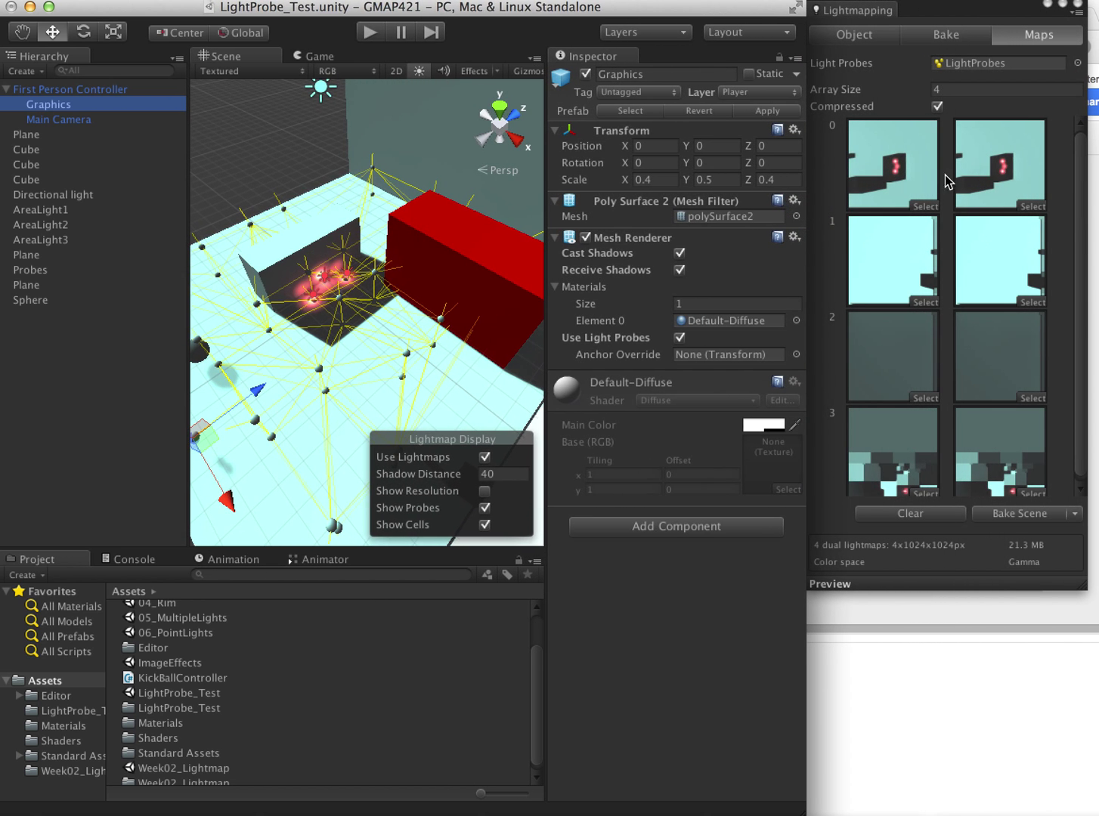
click(918, 15)
click(877, 35)
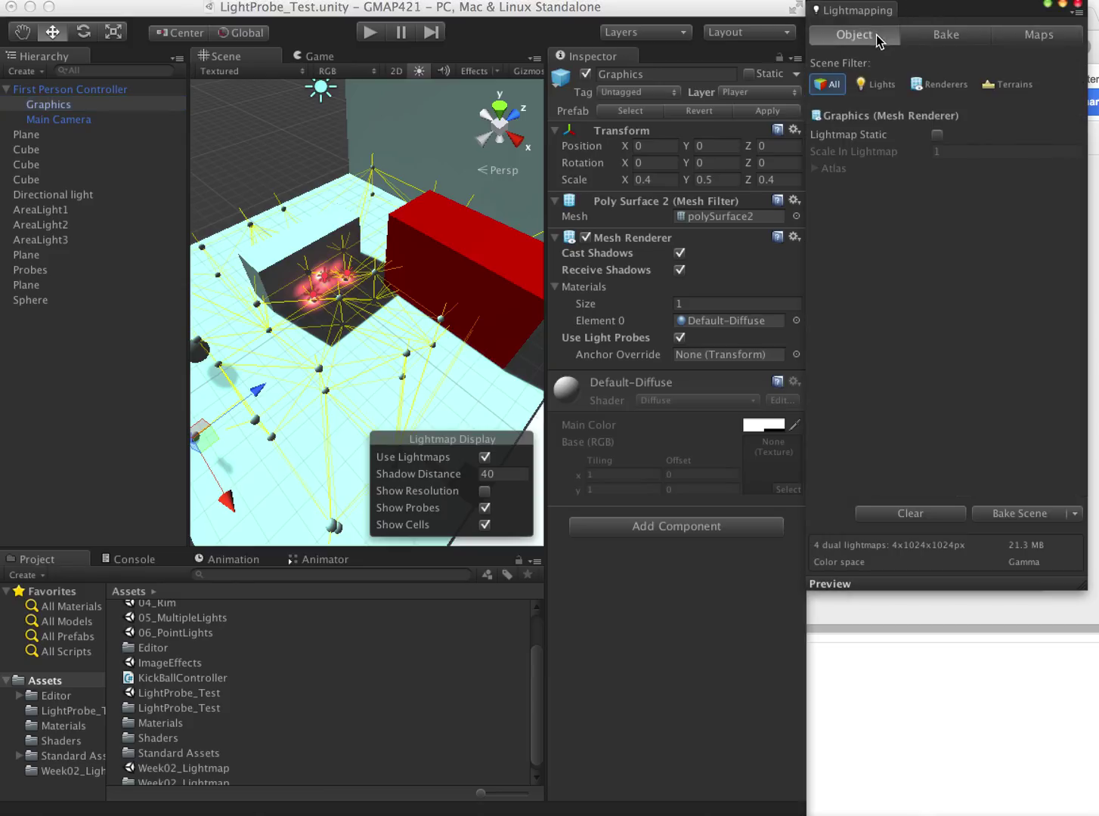
click(1077, 514)
Dismiss the bake options and widen the editor window over the Lightmapping window again
click(692, 592)
drag(809, 571, 997, 569)
drag(1070, 570, 1087, 570)
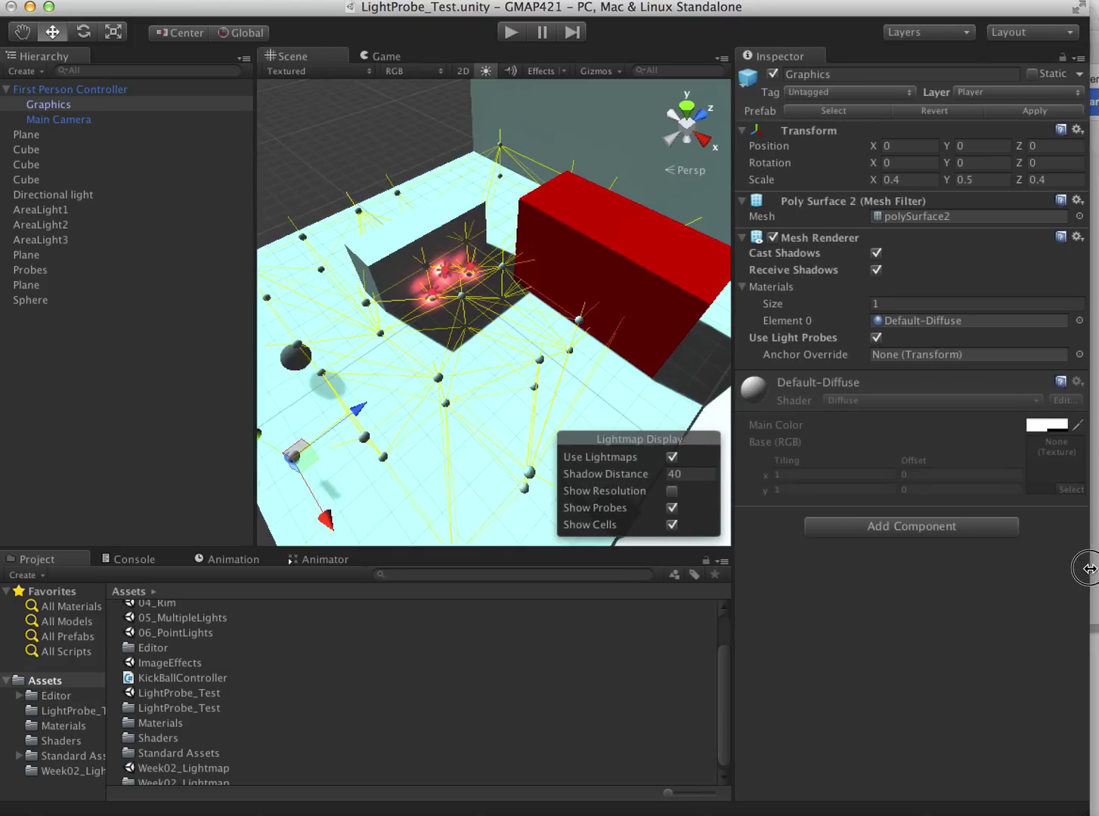
Run the scene in play mode and walk the capsule character from the lit floor to the edge of the block's shadow
click(521, 35)
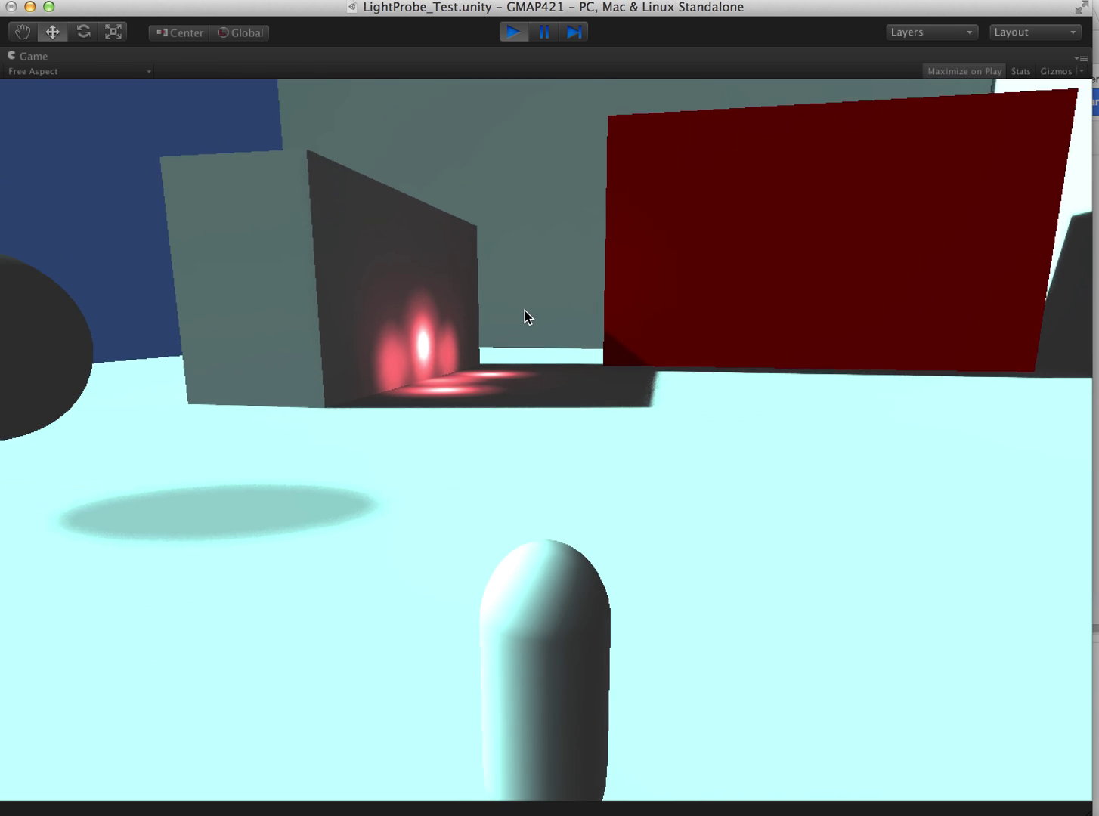
key(w)
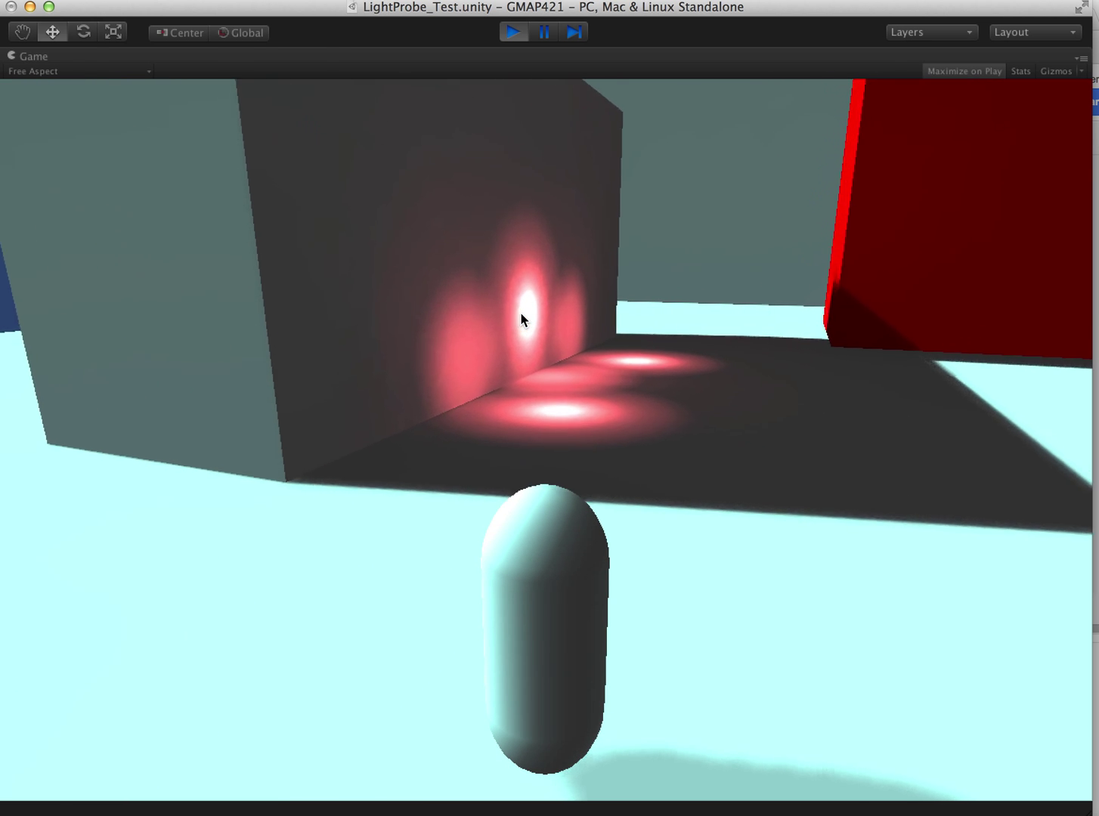
key(s)
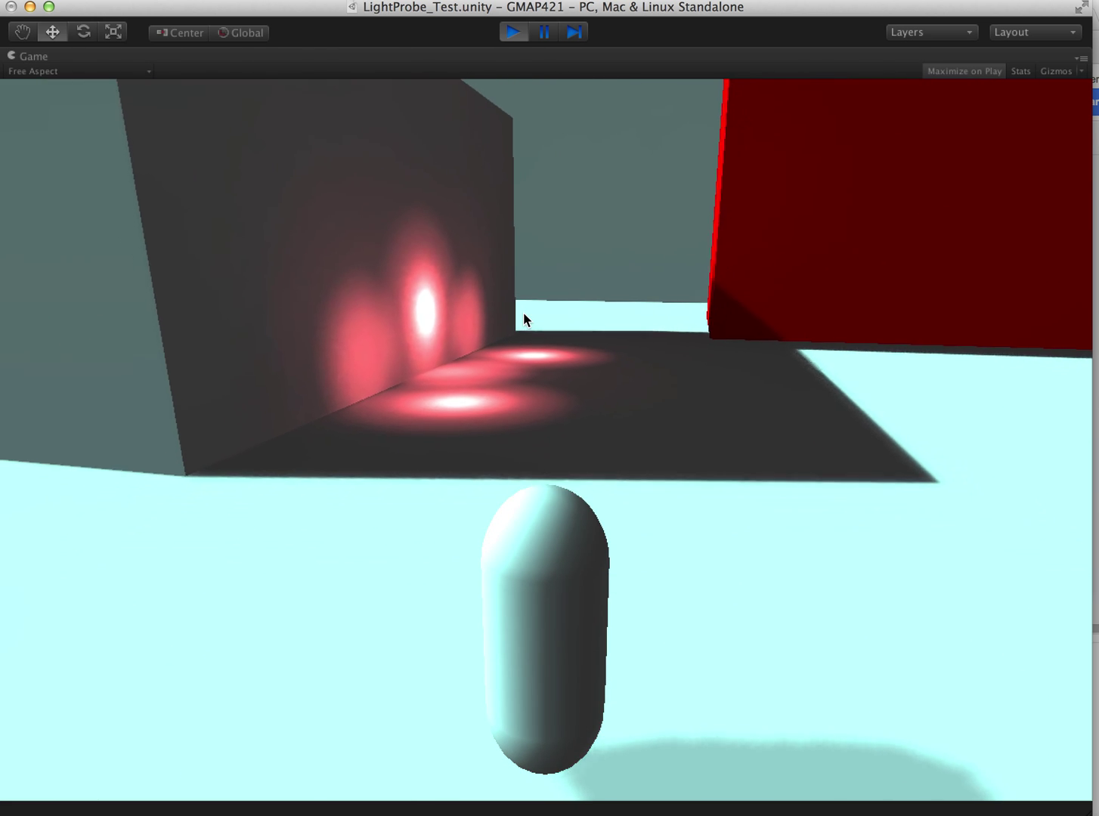
key(w)
key(w)
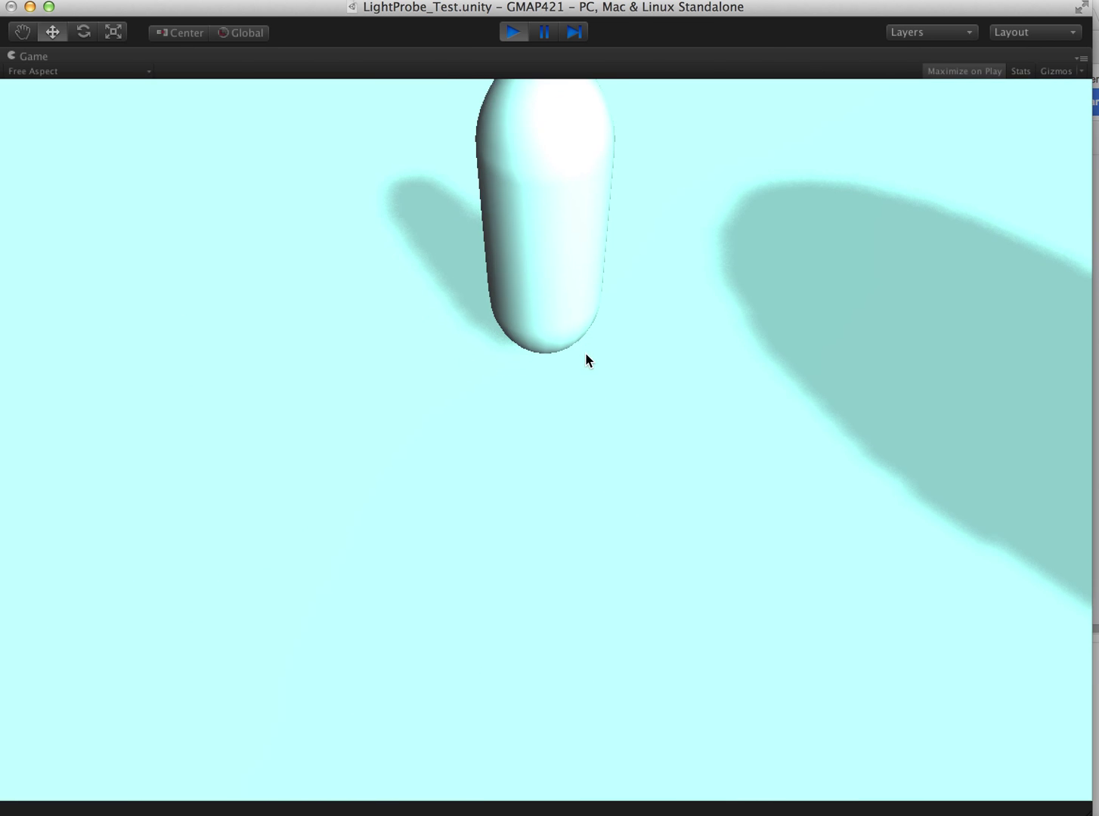
key(s)
key(w)
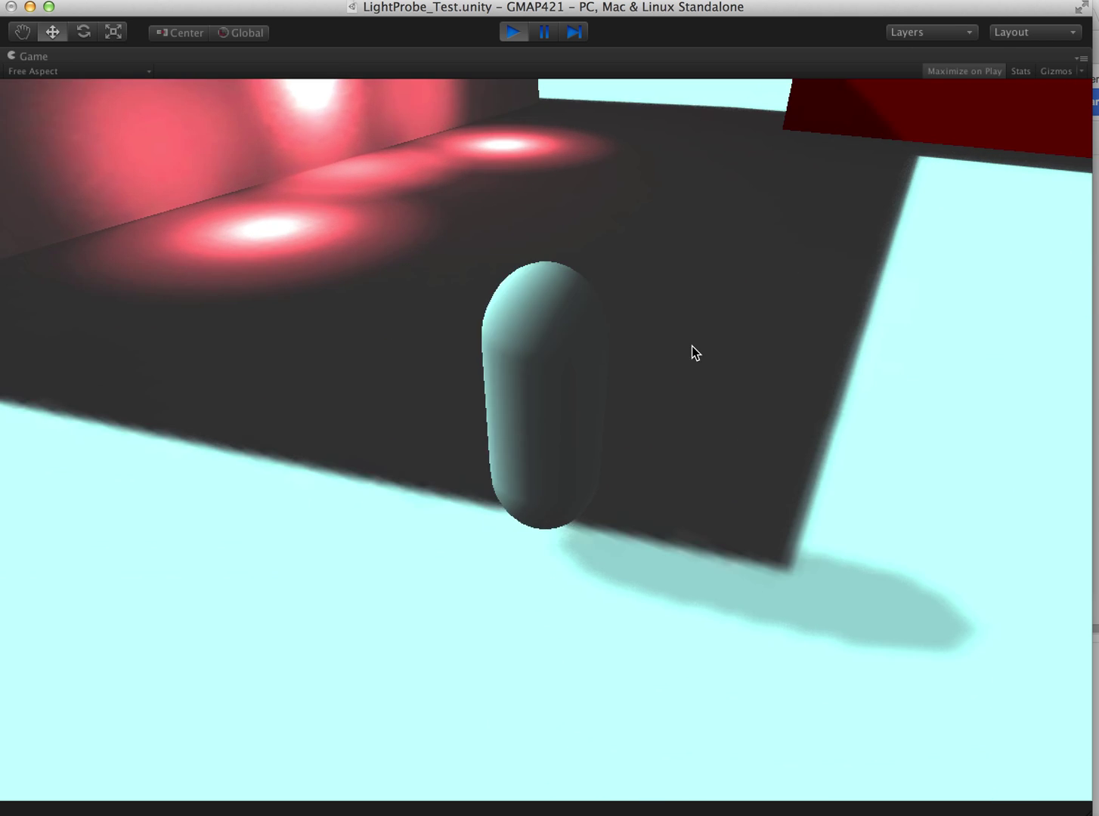
Walk the character around the open floor and past the shadow's edge, turning the view to examine its shading from different sides
key(w)
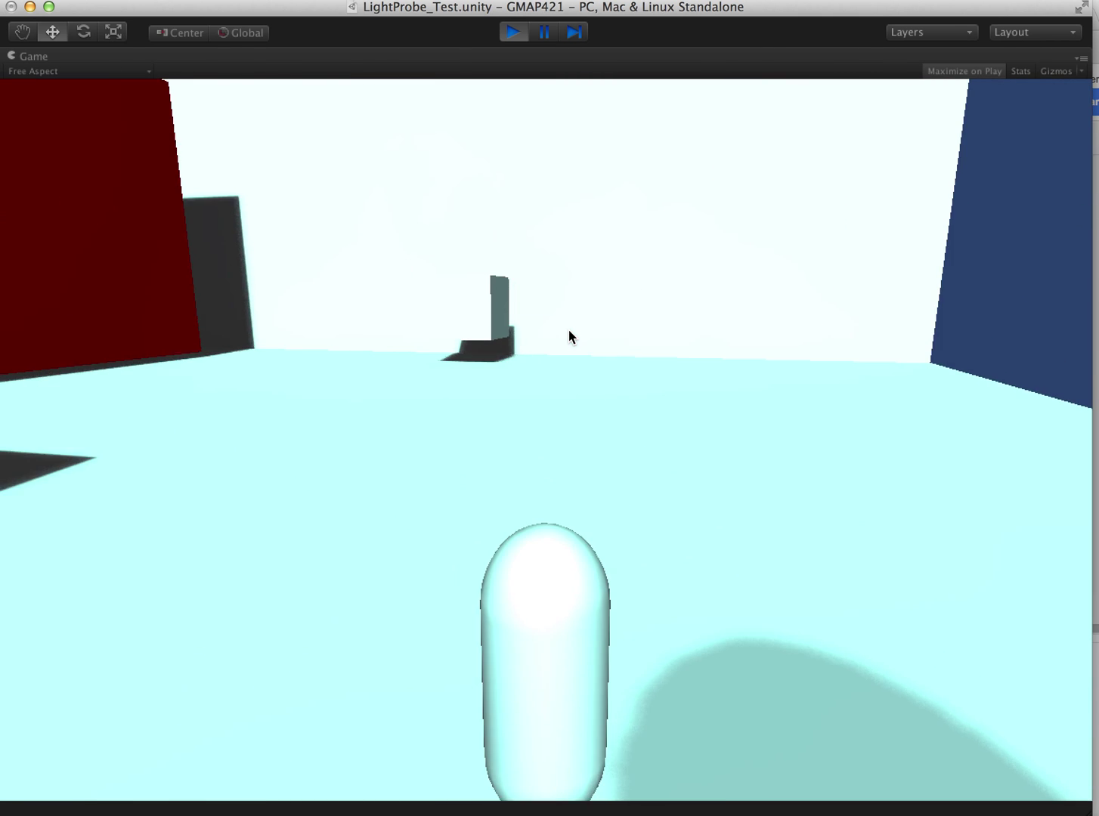
key(w)
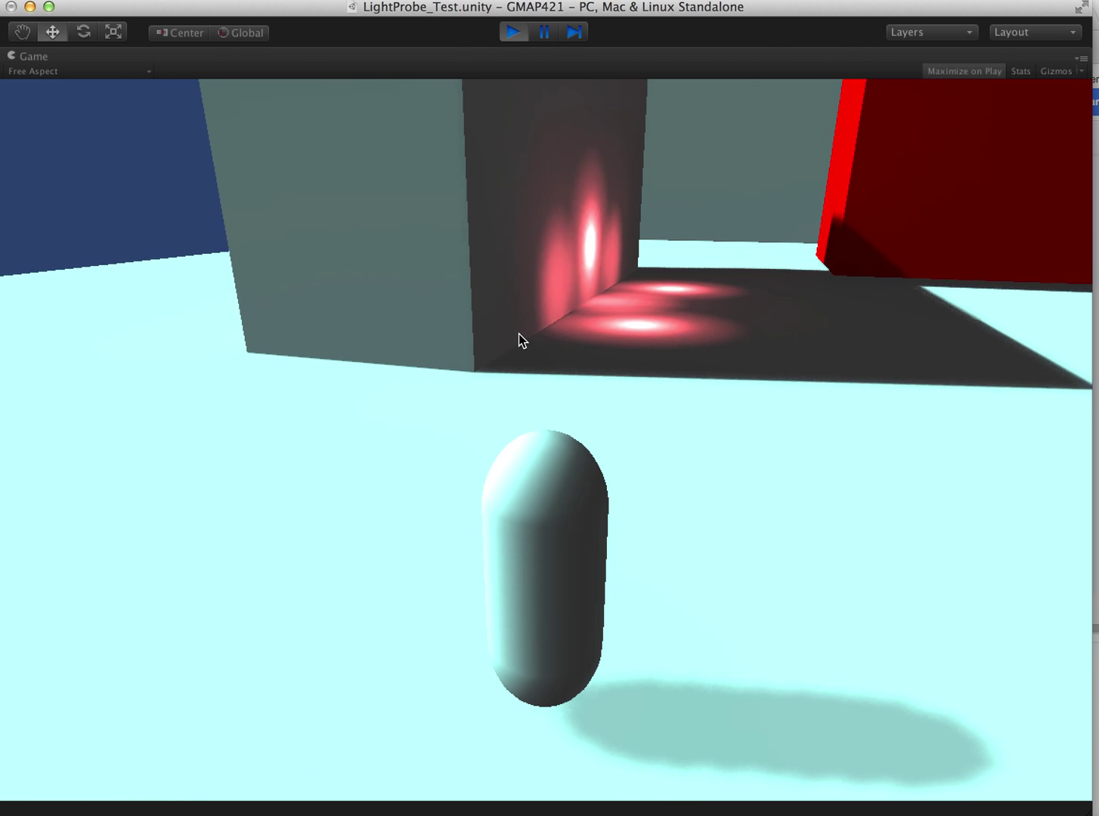
key(d)
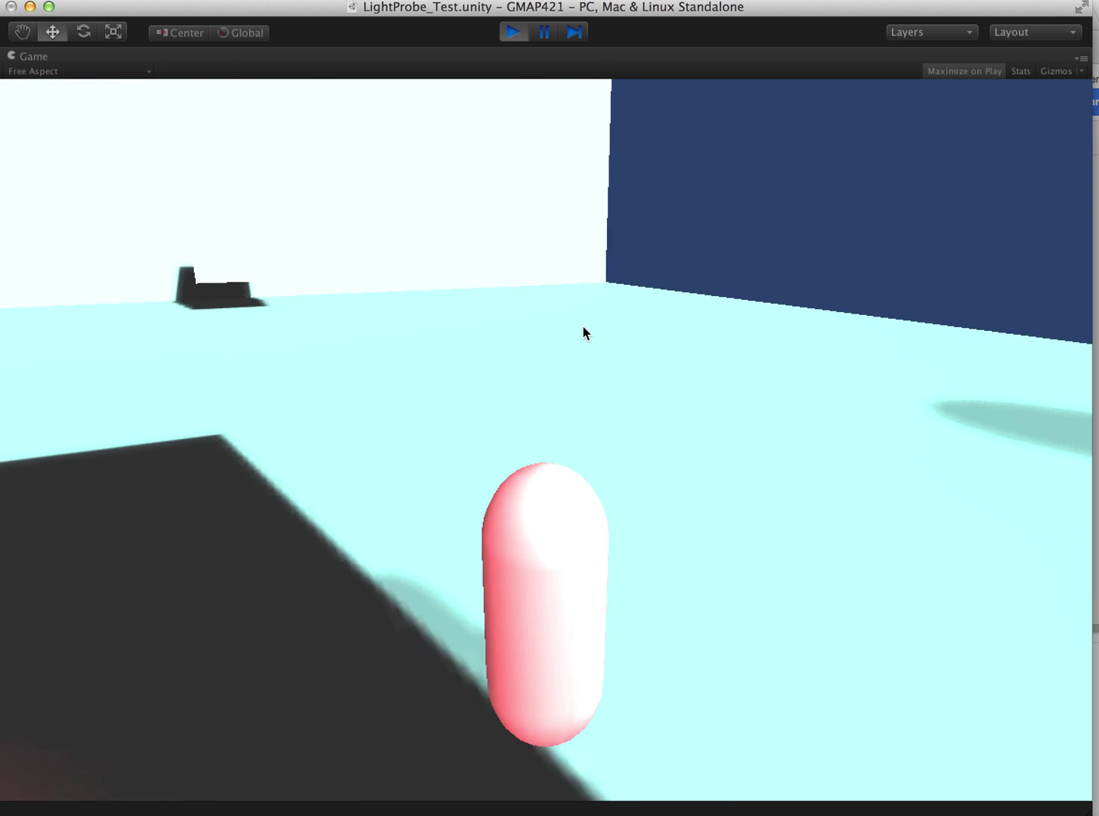
key(w)
key(d)
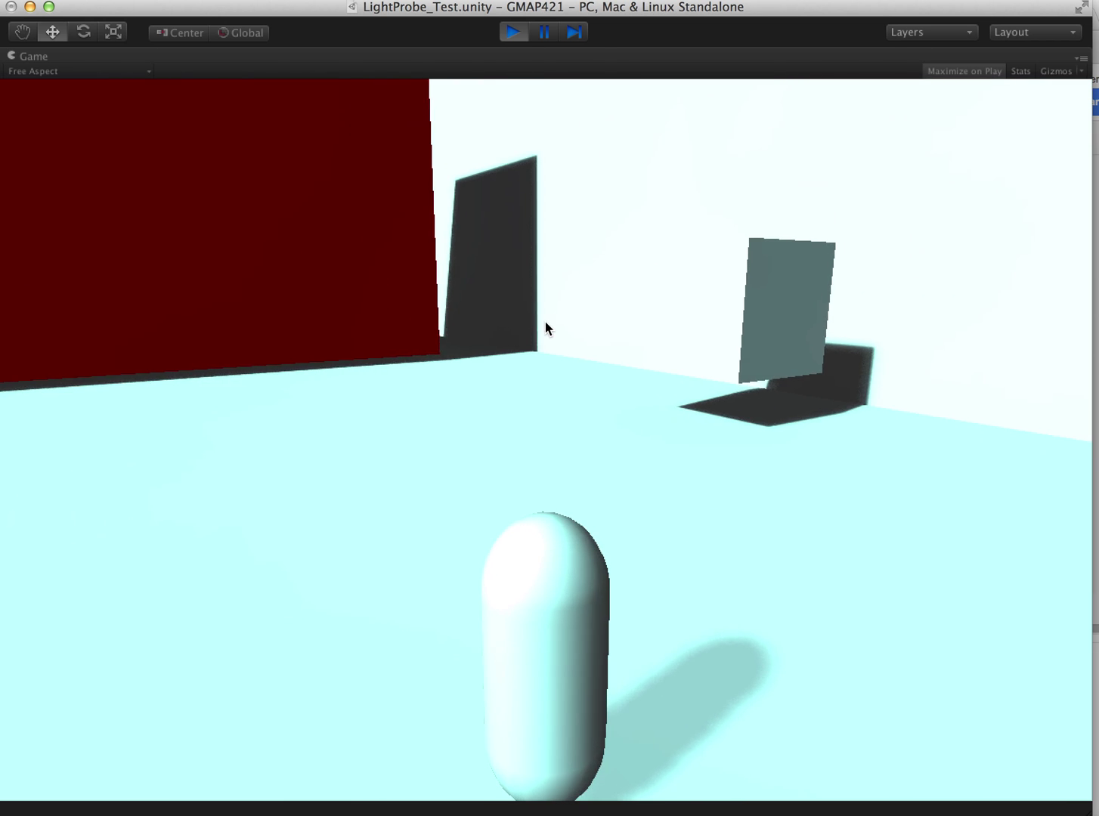
key(d)
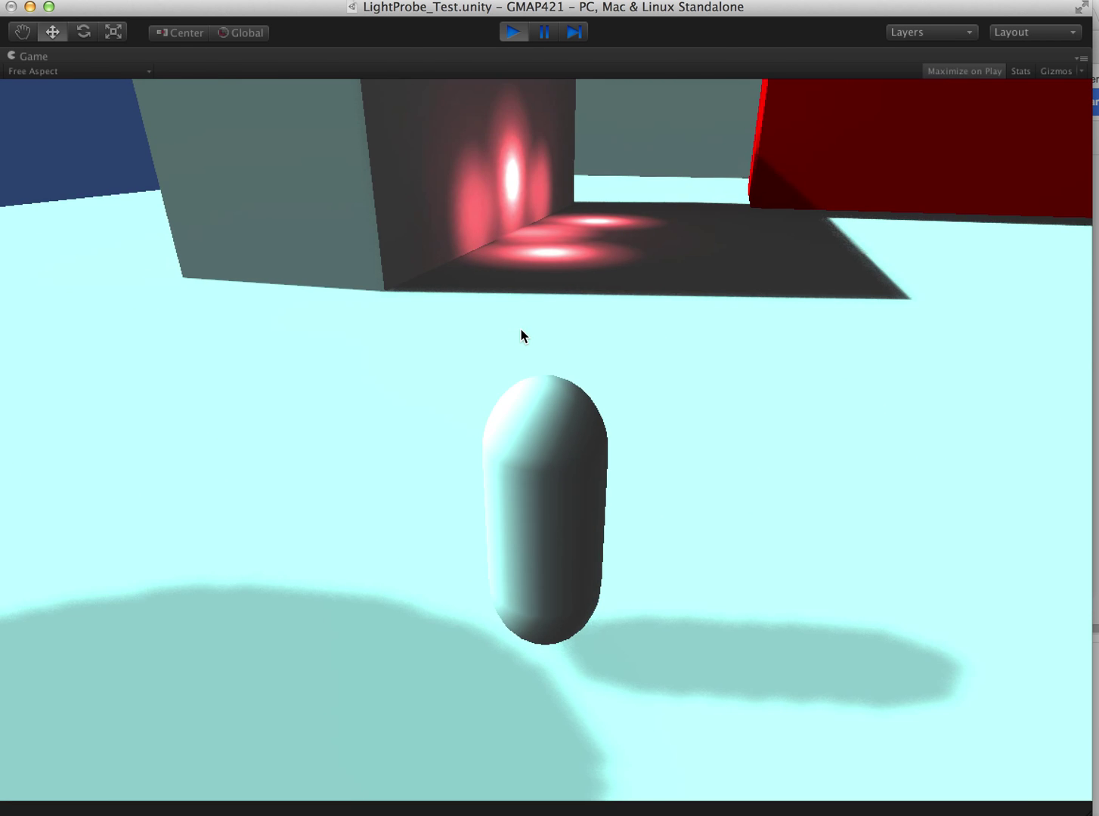
key(d)
key(d)
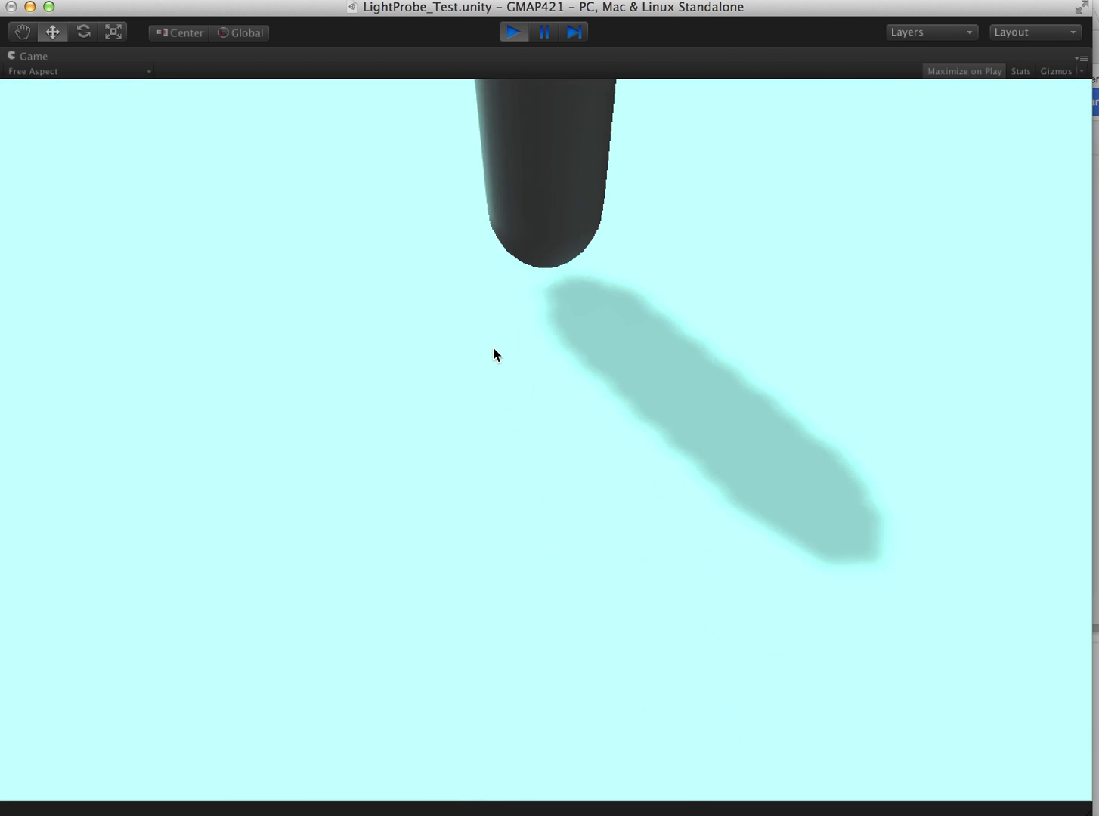
Move the character across the shadow boundary and into the red lights beside the block to examine the baked light on it
key(w)
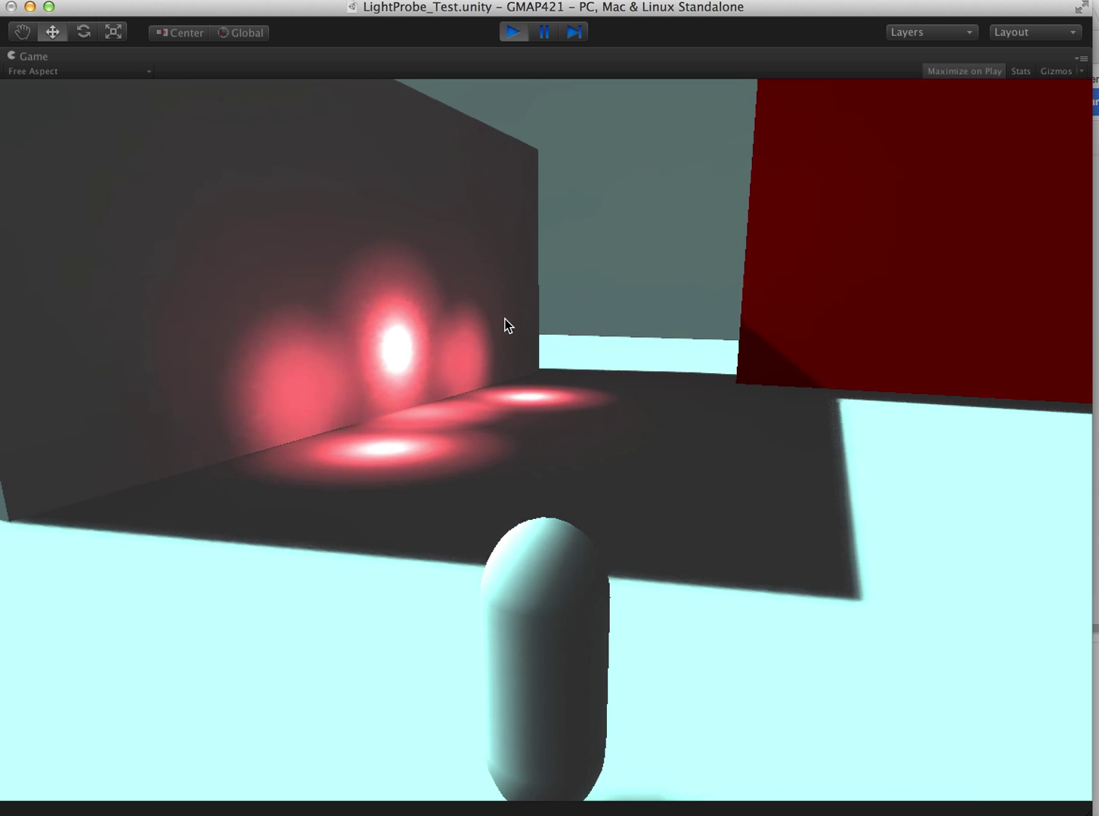
key(d)
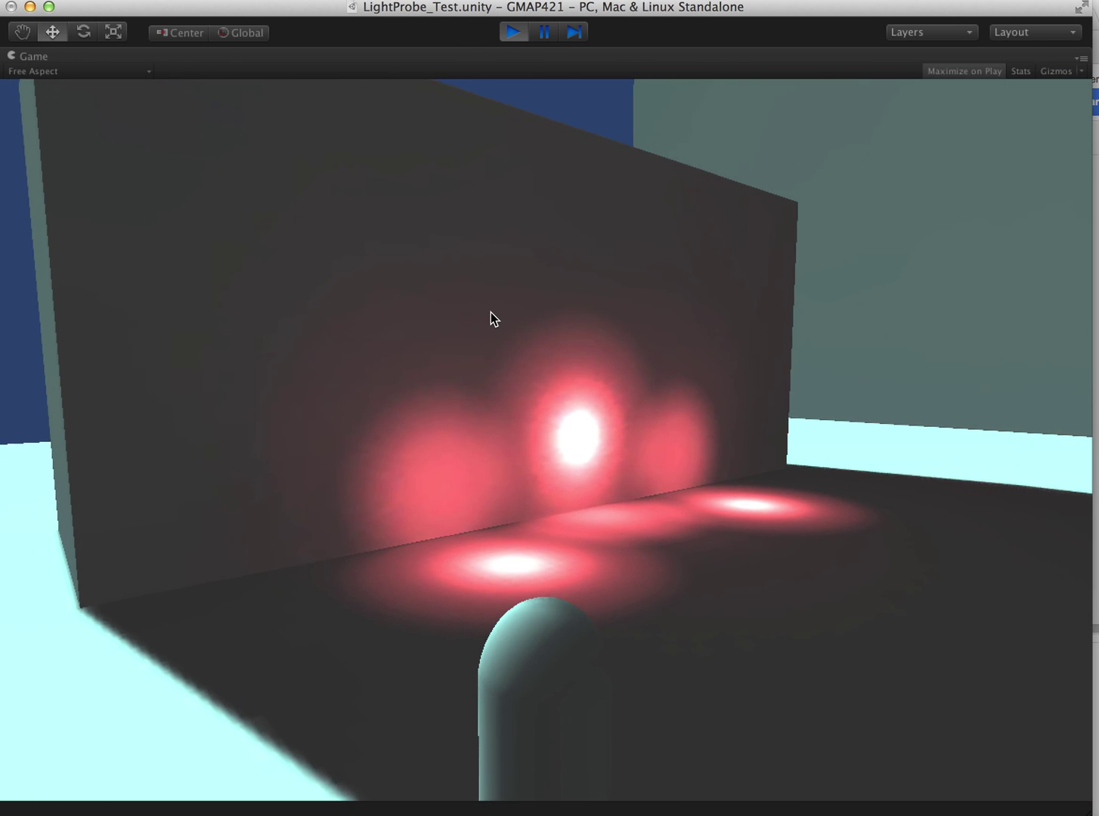
key(s)
key(w)
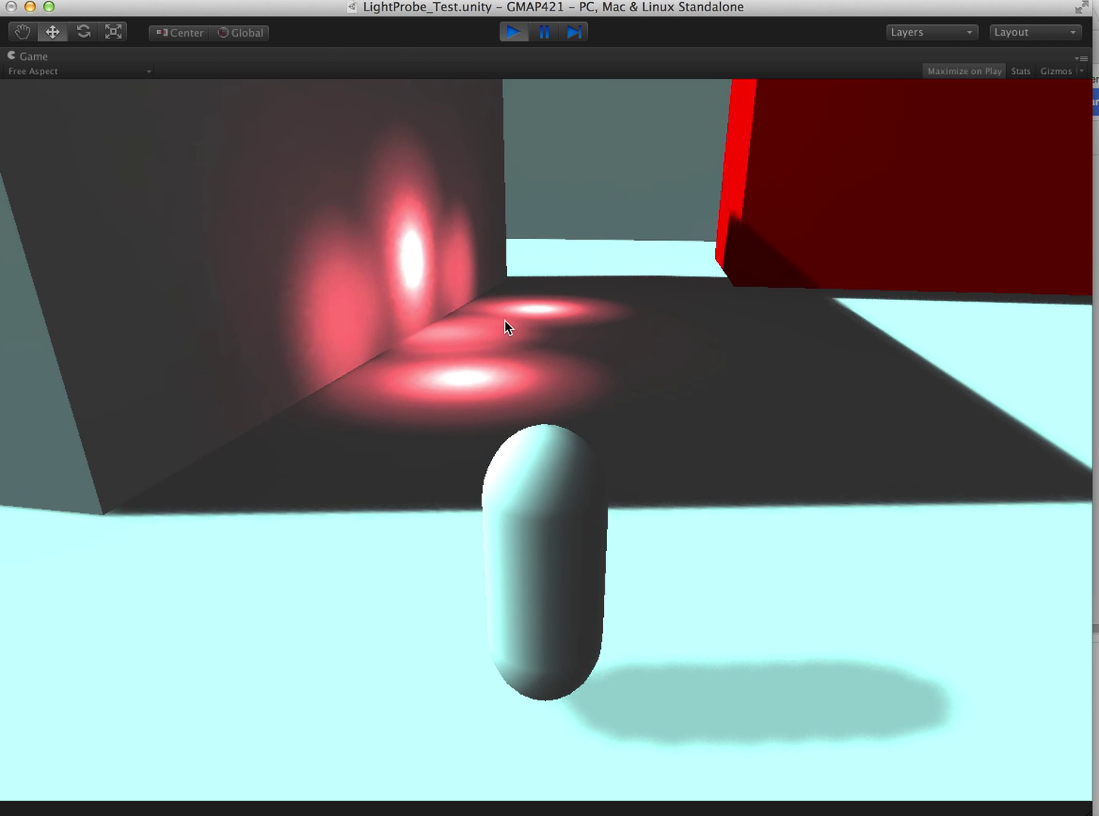
key(w)
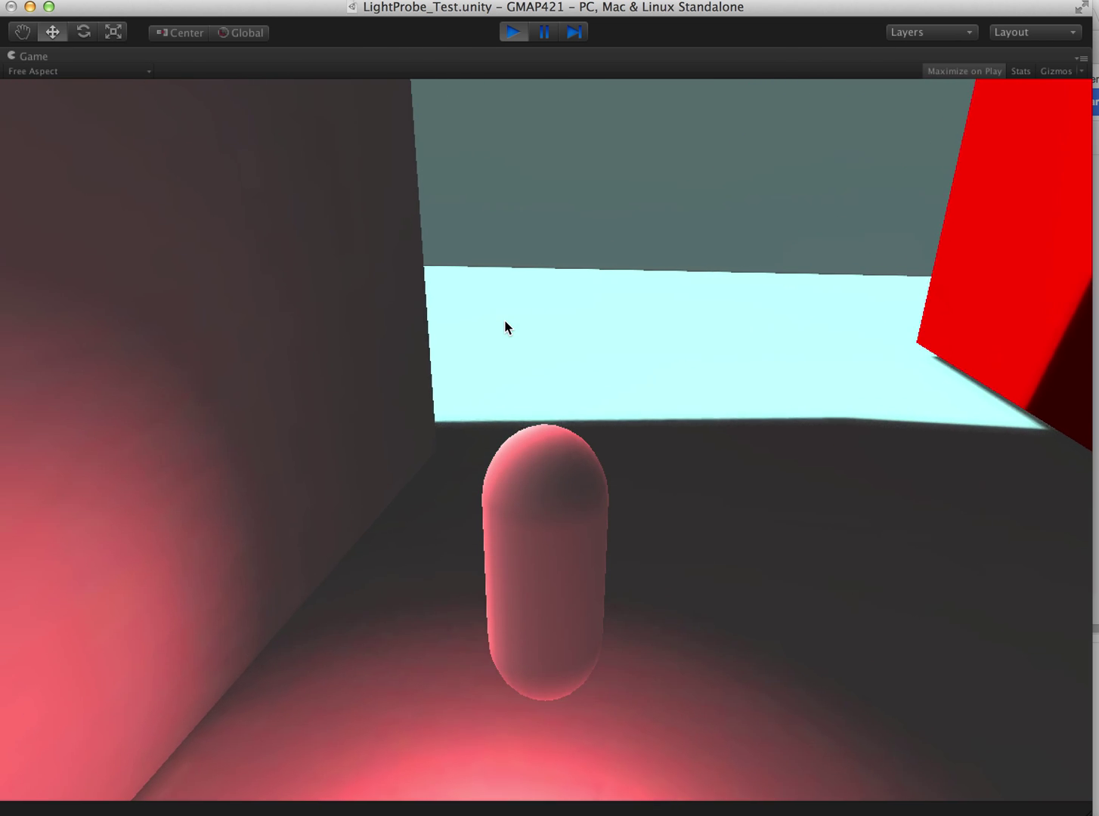
key(s)
key(w)
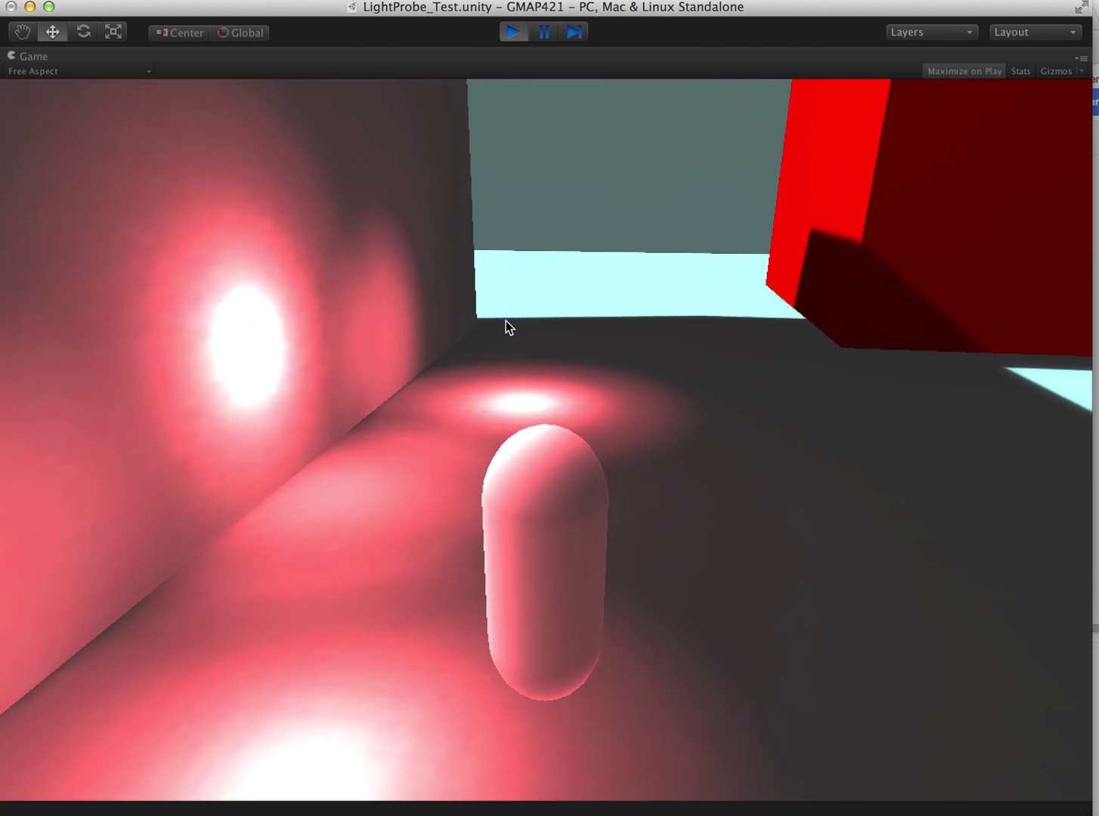
Back the character out onto the lit floor, pass it through the red lights again, and return it to the lit floor
key(s)
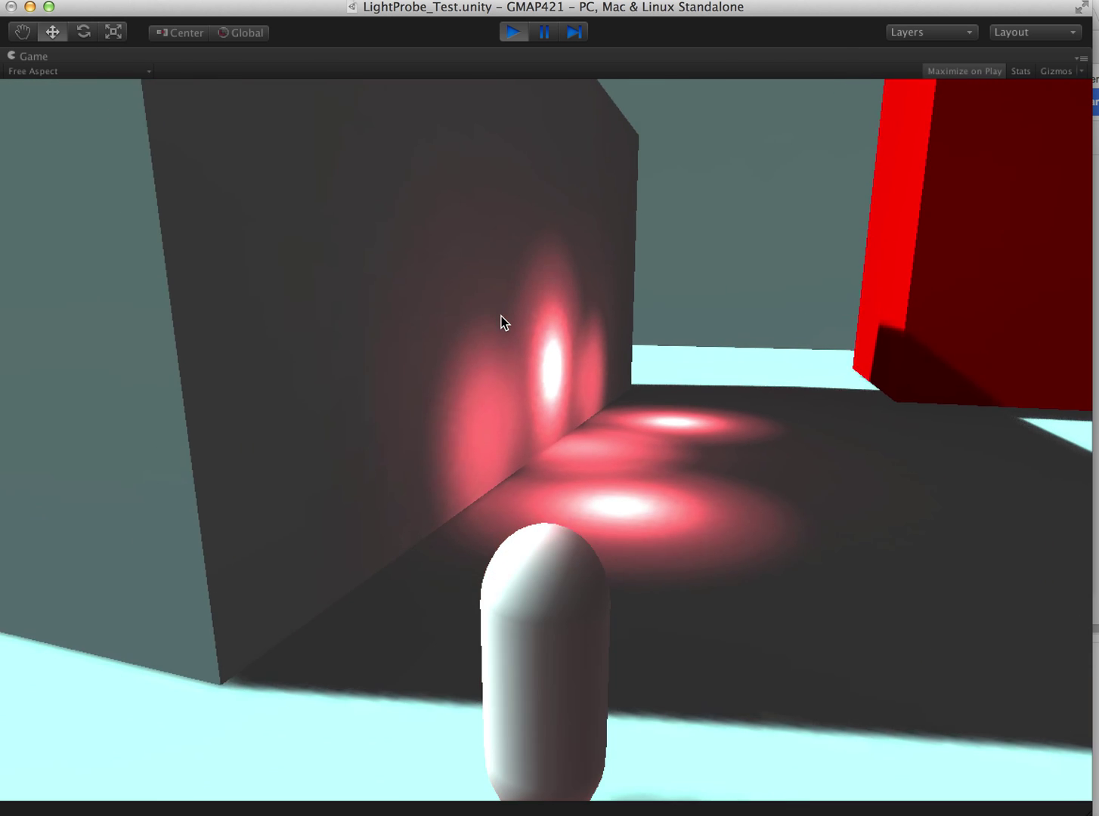
key(w)
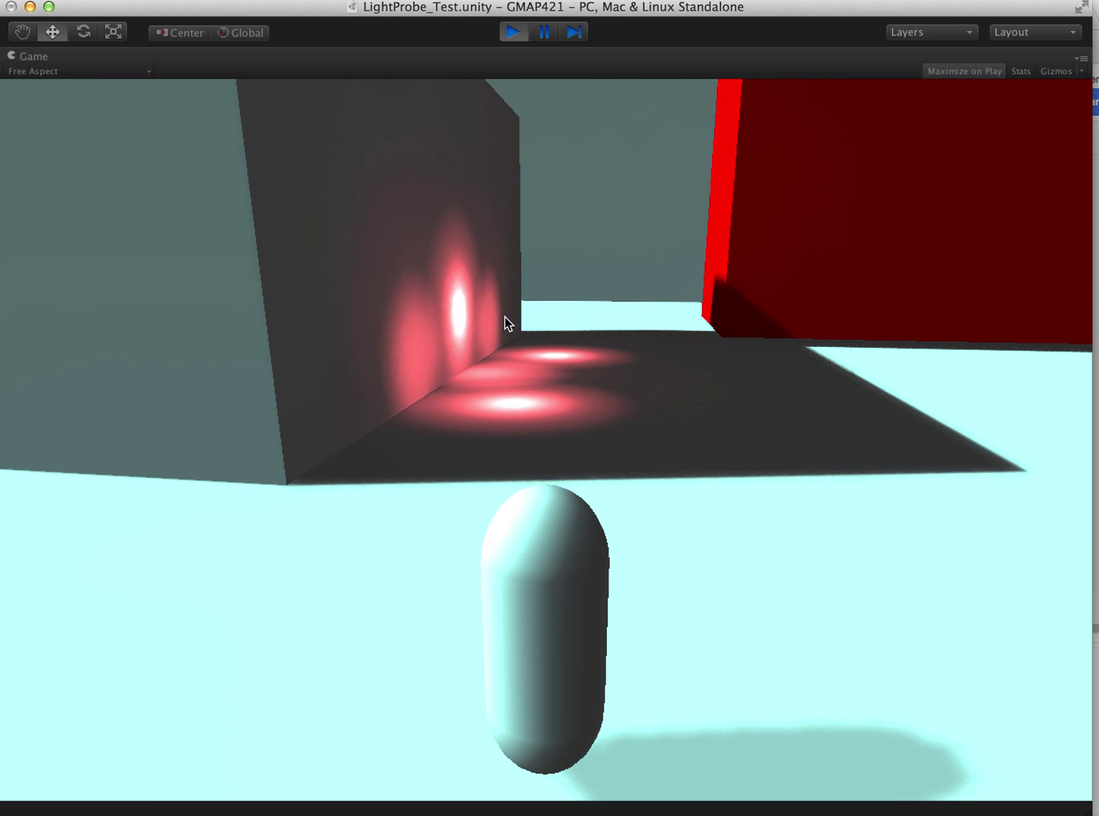
key(w)
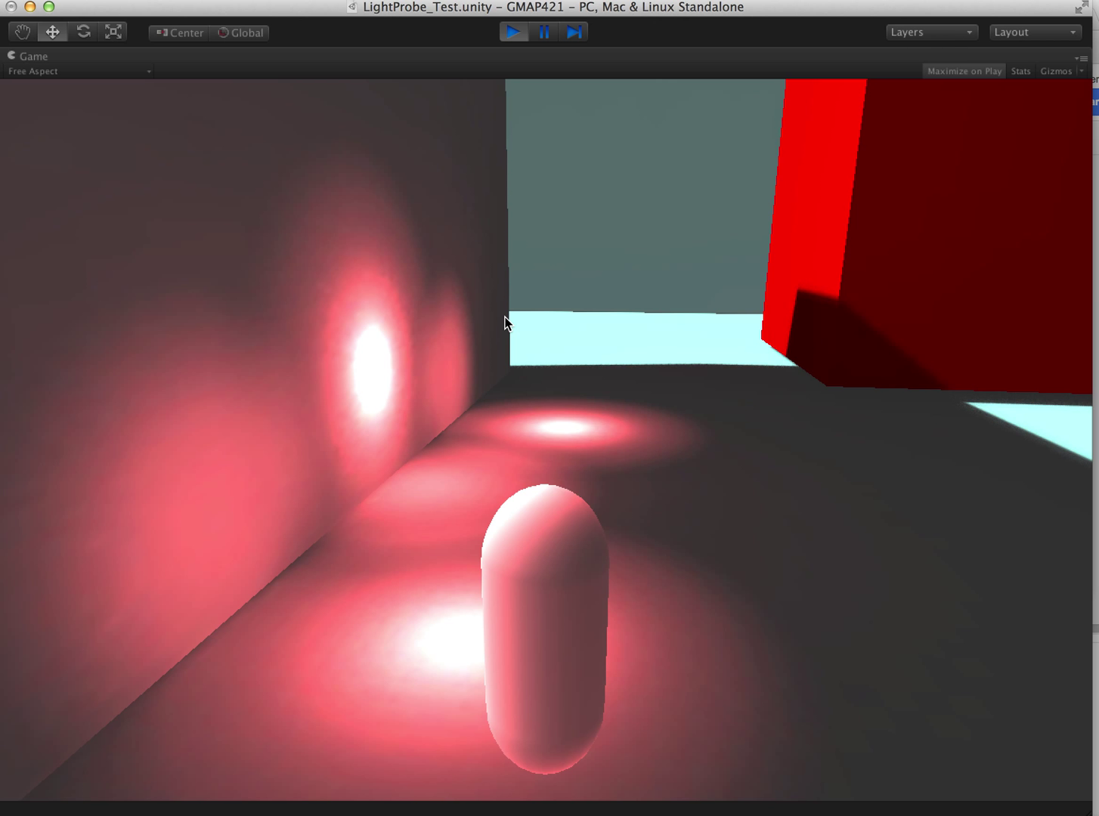
key(w)
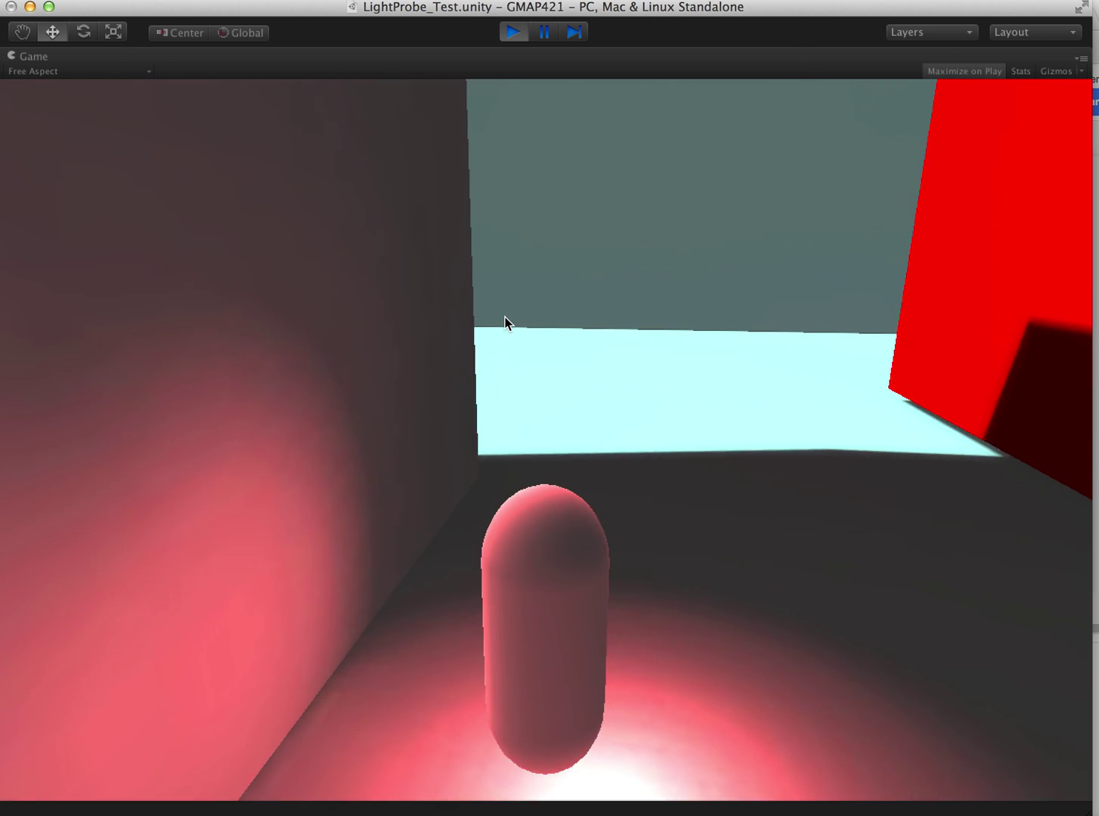
key(s)
key(s)
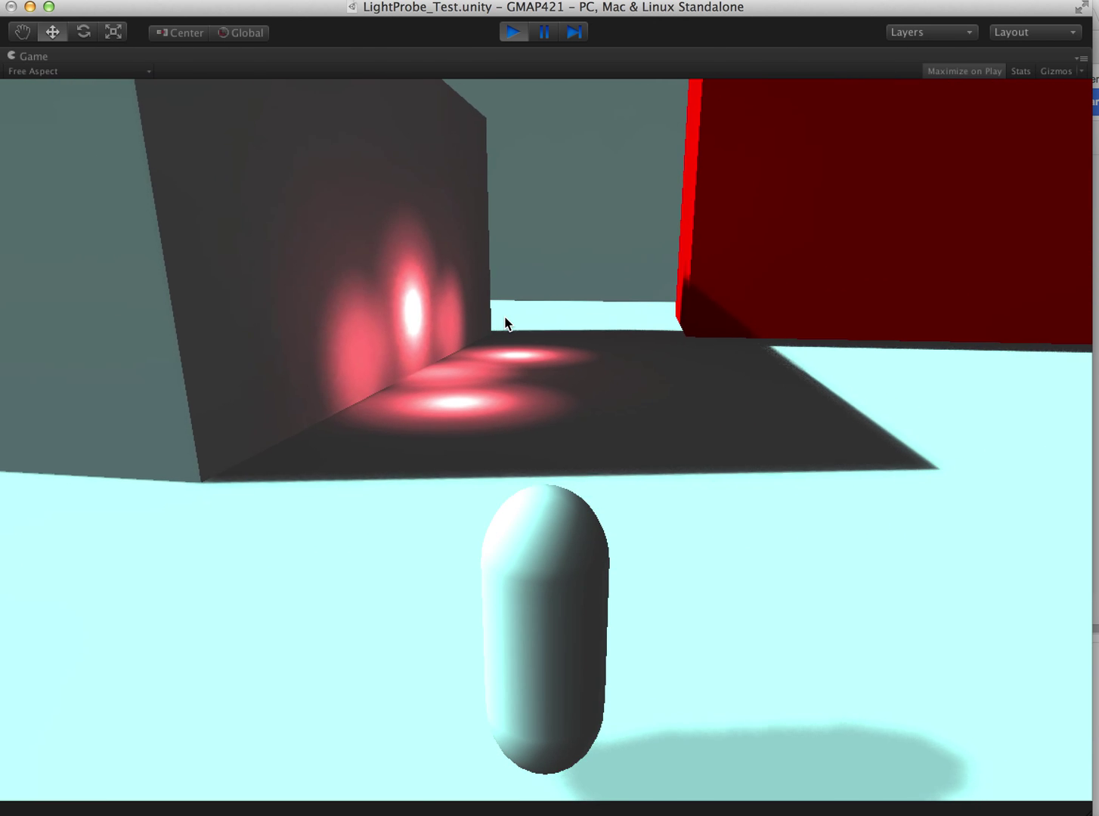